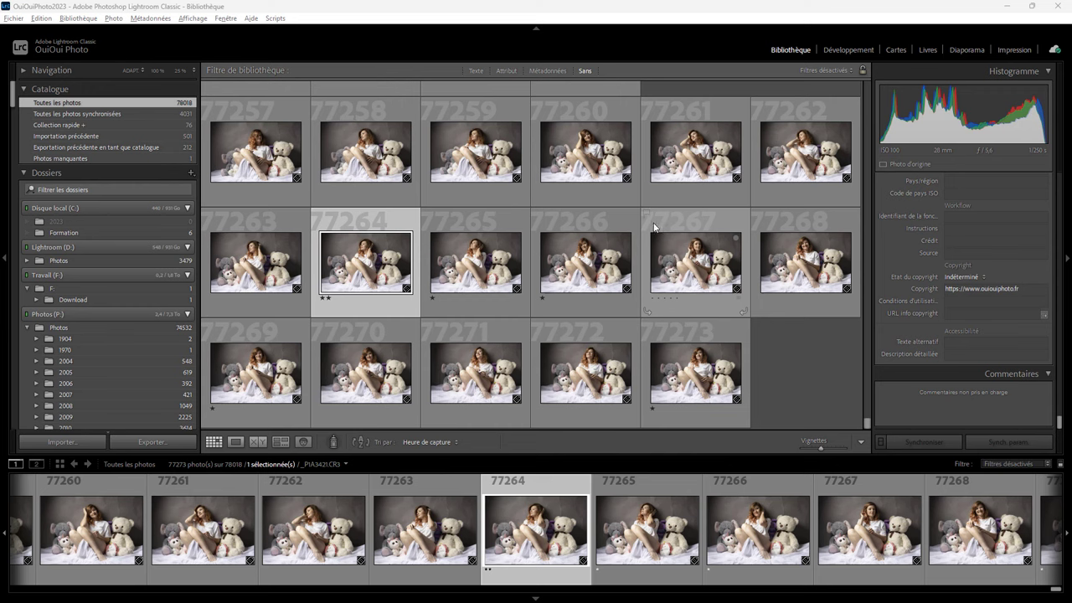
Step: Show the cloud status panel with Cloud Storage and Local Activity
{"action": "left_click", "coordinate": [1055, 52]}
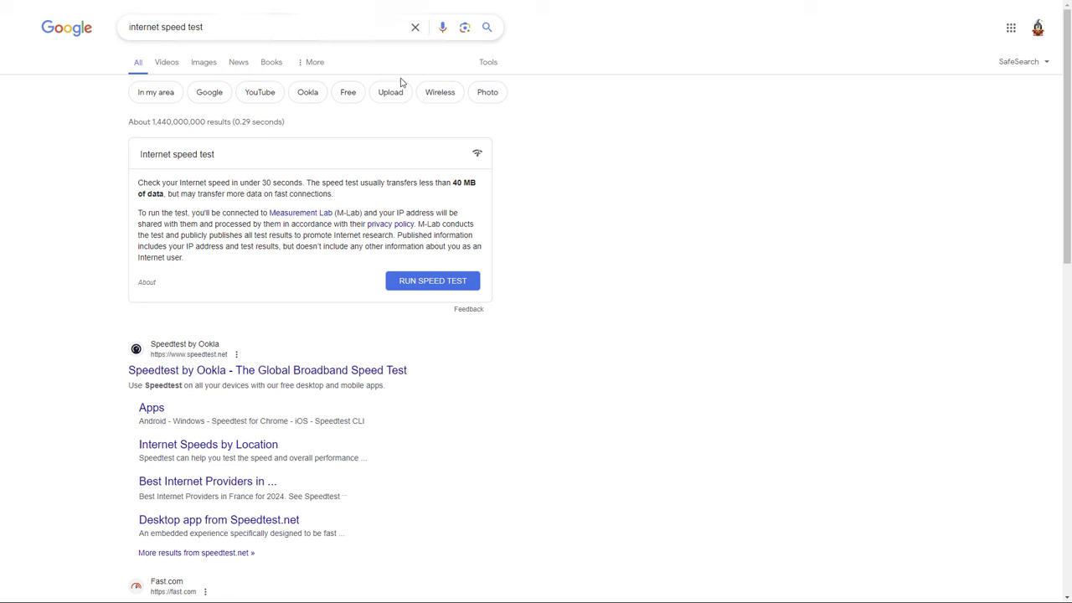
Step: Run Google's internet speed test, measuring 84.4 Mbps down and 32.3 Mbps up
{"action": "left_click", "coordinate": [439, 285]}
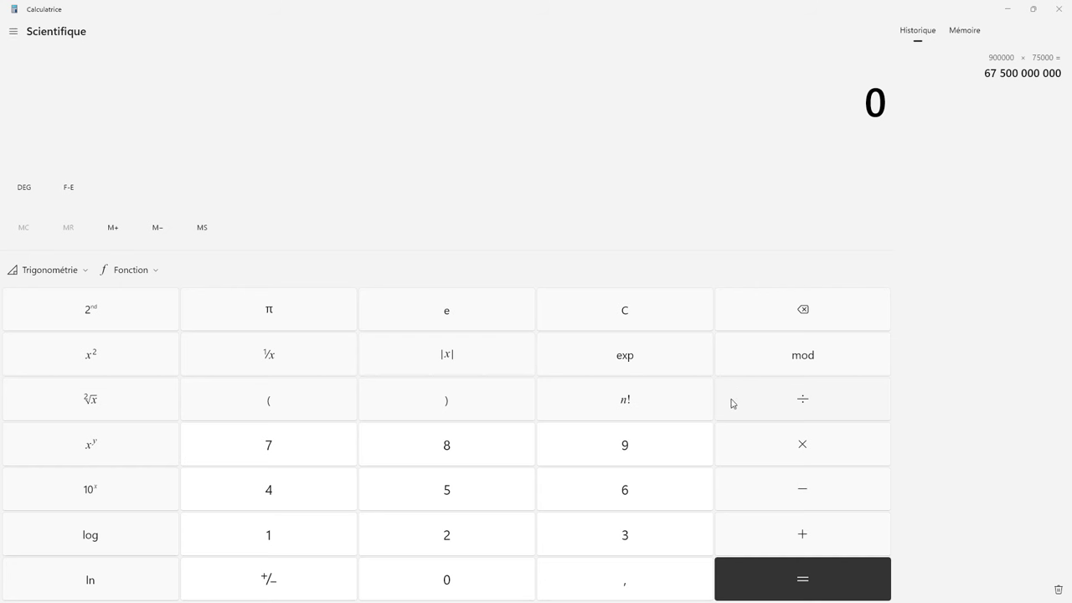
{"action": "left_click", "coordinate": [636, 451]}
{"action": "left_click", "coordinate": [482, 584]}
{"action": "double_click", "coordinate": [482, 584]}
{"action": "left_click", "coordinate": [482, 584]}
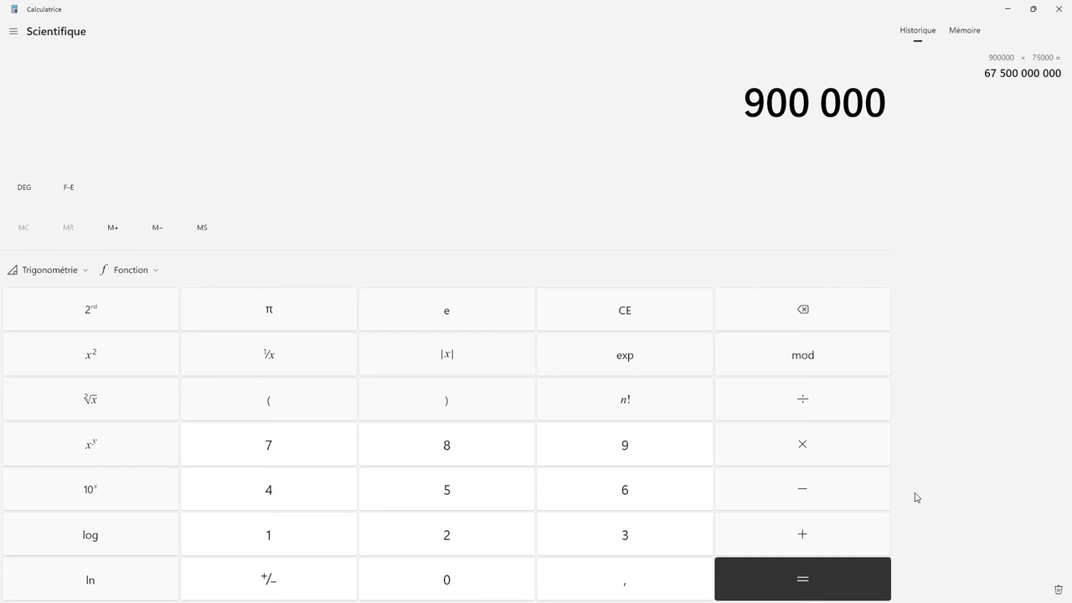
{"action": "left_click", "coordinate": [806, 448]}
{"action": "left_click", "coordinate": [279, 453]}
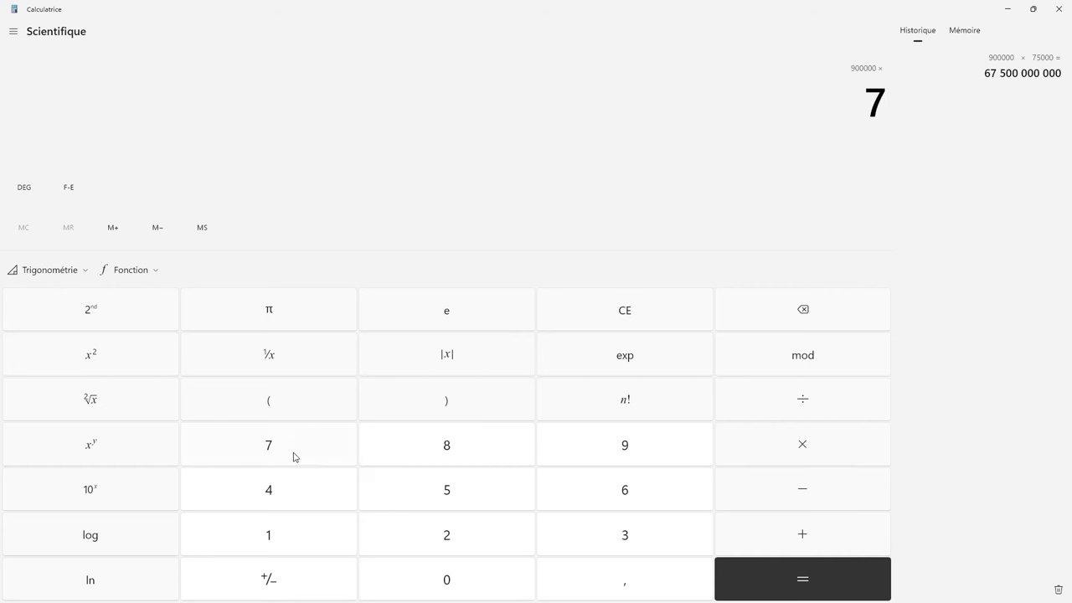
{"action": "left_click", "coordinate": [447, 493]}
{"action": "left_click", "coordinate": [448, 577]}
{"action": "left_click", "coordinate": [494, 583]}
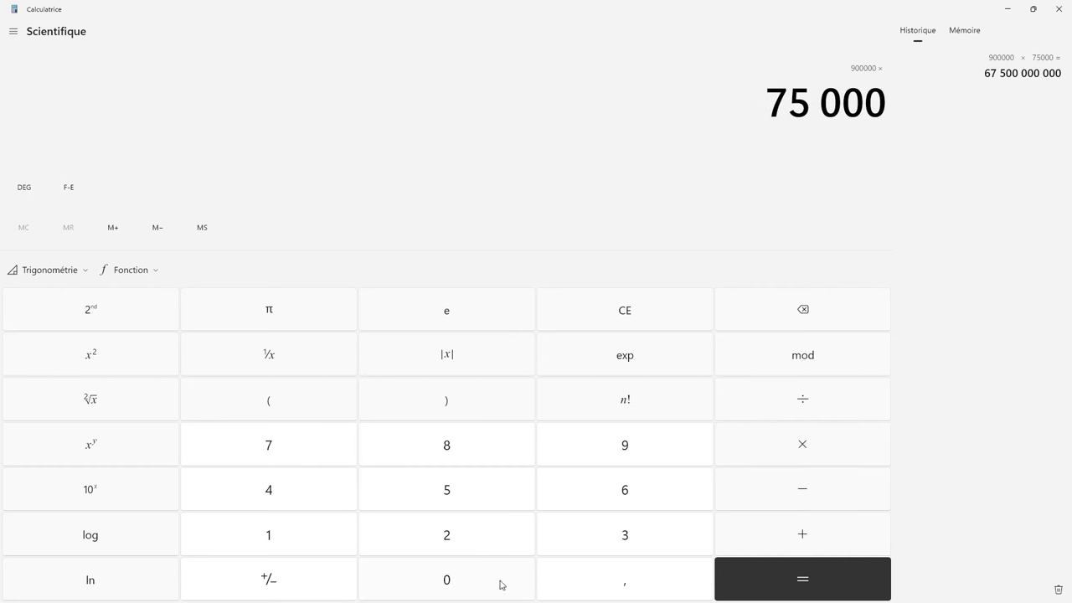
{"action": "left_click", "coordinate": [827, 583]}
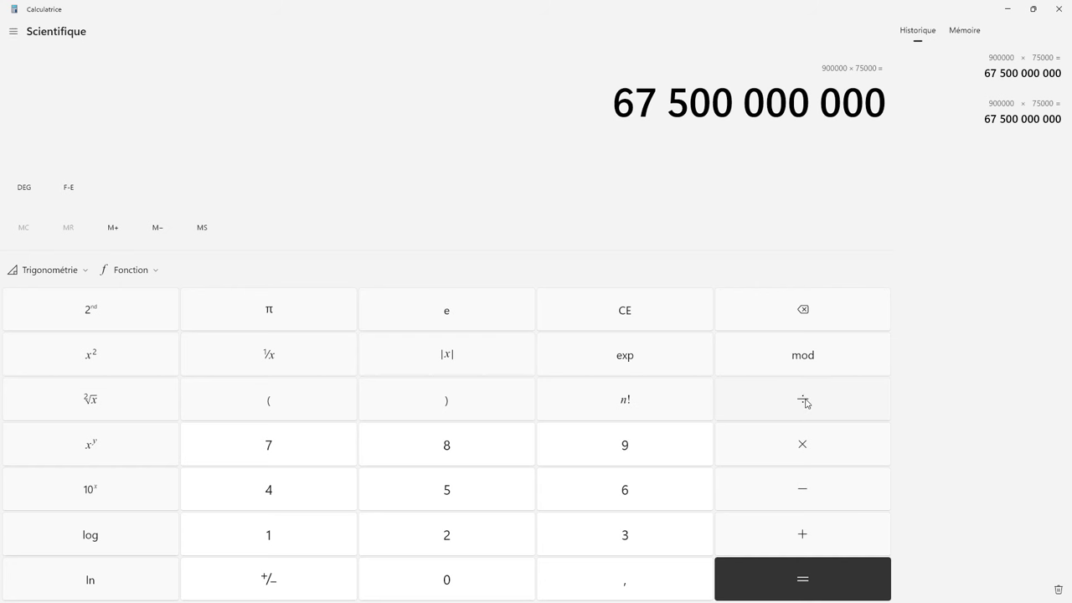
{"action": "left_click", "coordinate": [806, 403]}
{"action": "left_click", "coordinate": [626, 532]}
{"action": "left_click", "coordinate": [479, 542]}
{"action": "left_click", "coordinate": [450, 580]}
{"action": "left_click", "coordinate": [450, 581]}
{"action": "left_click", "coordinate": [450, 580]}
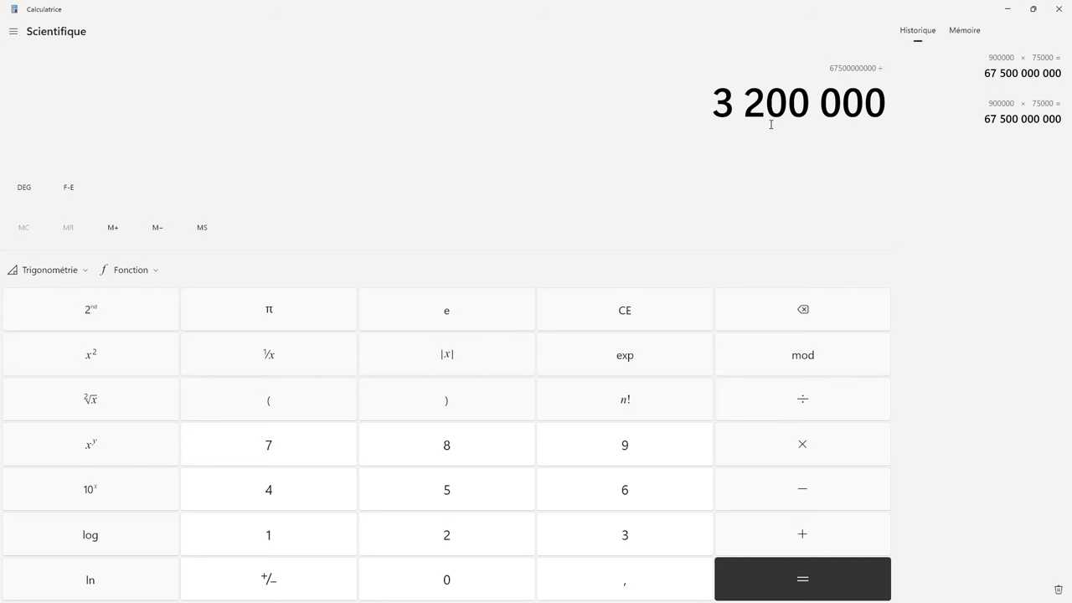
{"action": "left_click", "coordinate": [802, 594]}
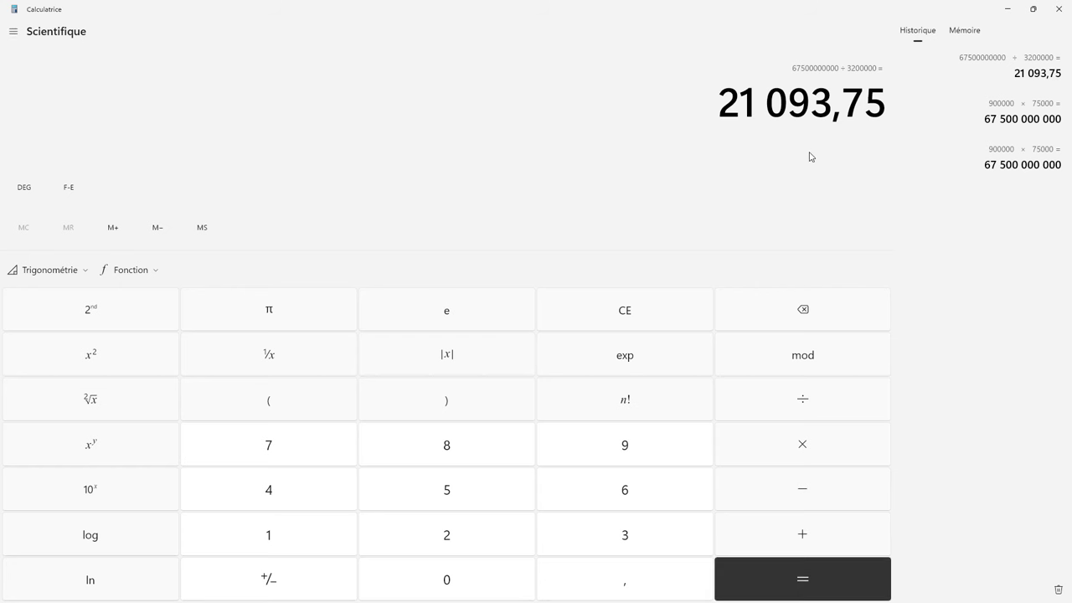
Step: Divide 21093,75 by 3600, giving 5,859375
{"action": "left_click", "coordinate": [808, 409]}
{"action": "left_click", "coordinate": [624, 536]}
{"action": "left_click", "coordinate": [458, 594]}
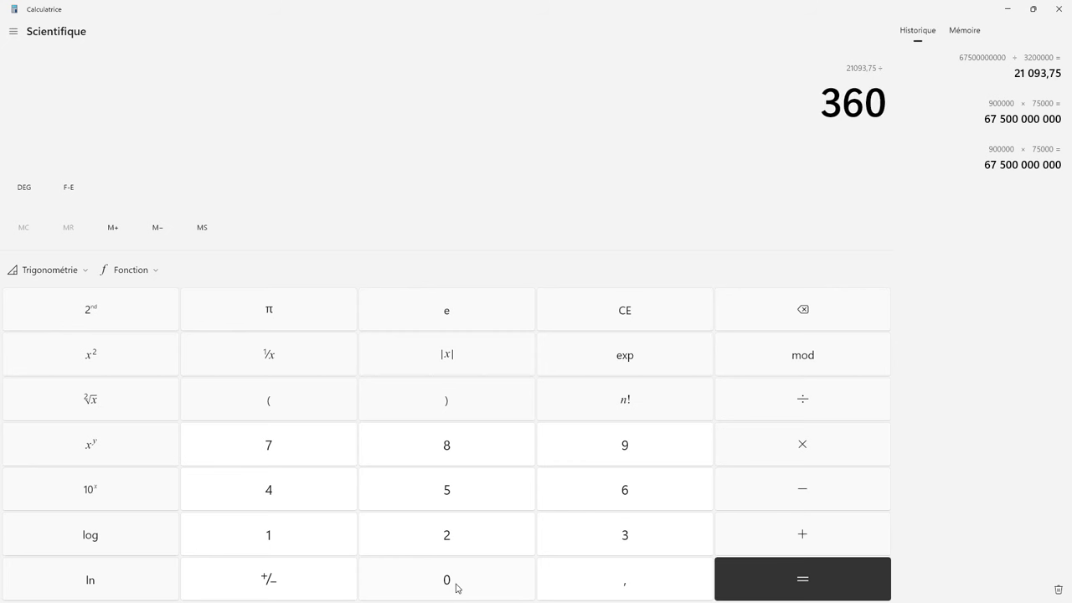
{"action": "left_click", "coordinate": [802, 585]}
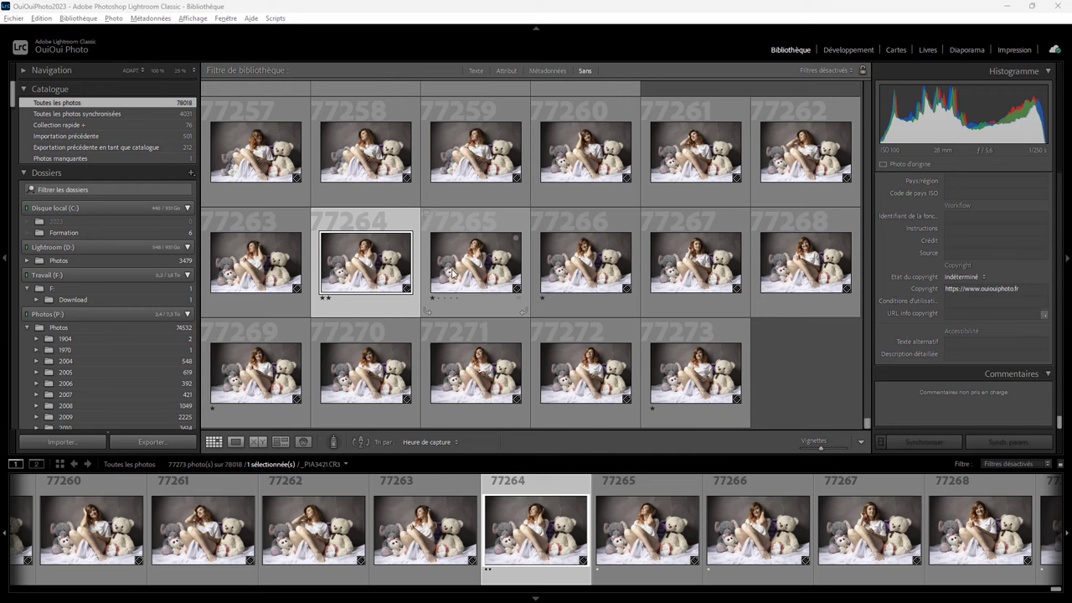
Step: Show the Bibliothèque (Library) menu over the catalog grid
{"action": "left_click", "coordinate": [73, 20]}
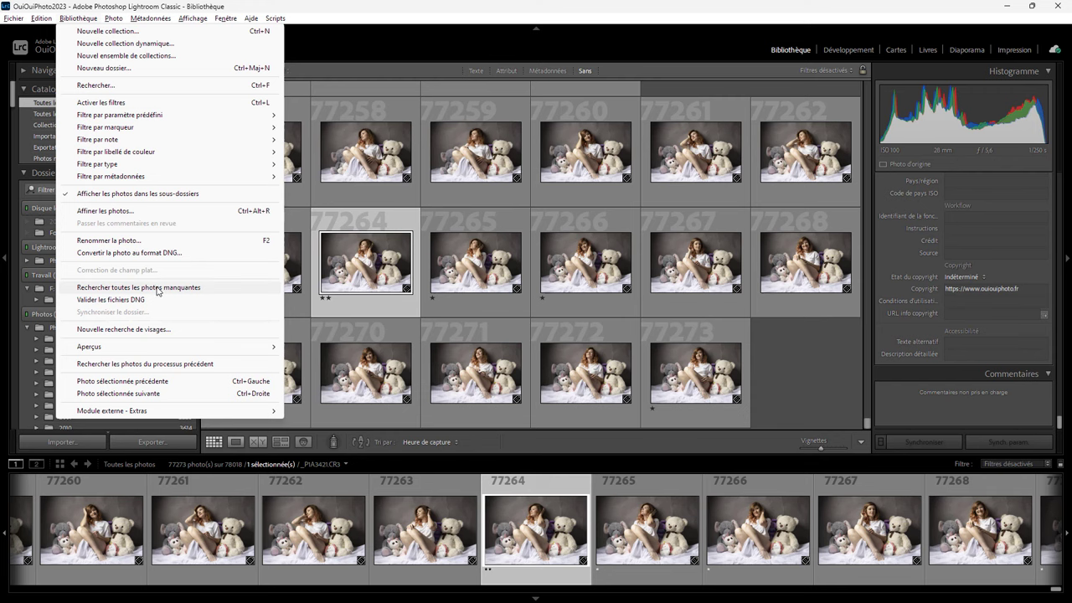
Step: Find the missing photo _PIA0406.CR3 and remove it from Lightroom, leaving 78017 photos
{"action": "left_click", "coordinate": [158, 289]}
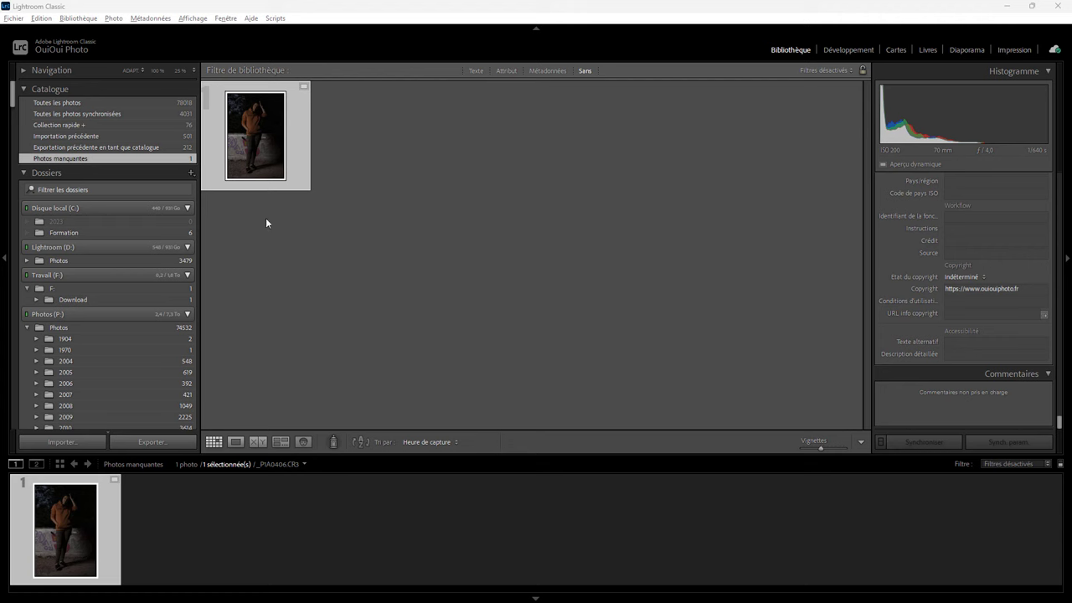
{"action": "mouse_move", "coordinate": [255, 136]}
{"action": "left_click", "coordinate": [82, 102]}
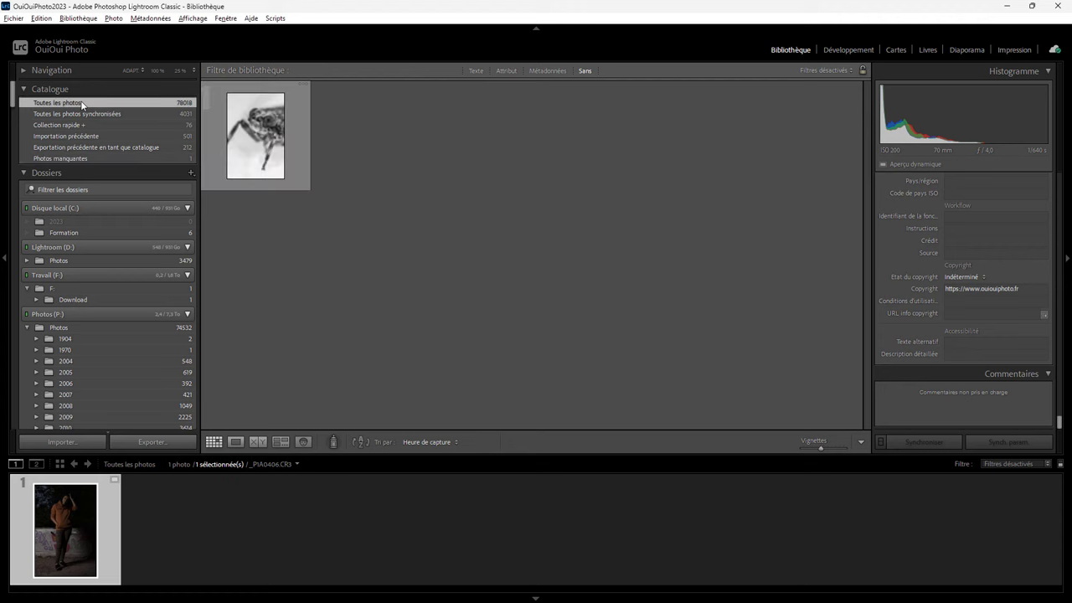
{"action": "left_click", "coordinate": [90, 159]}
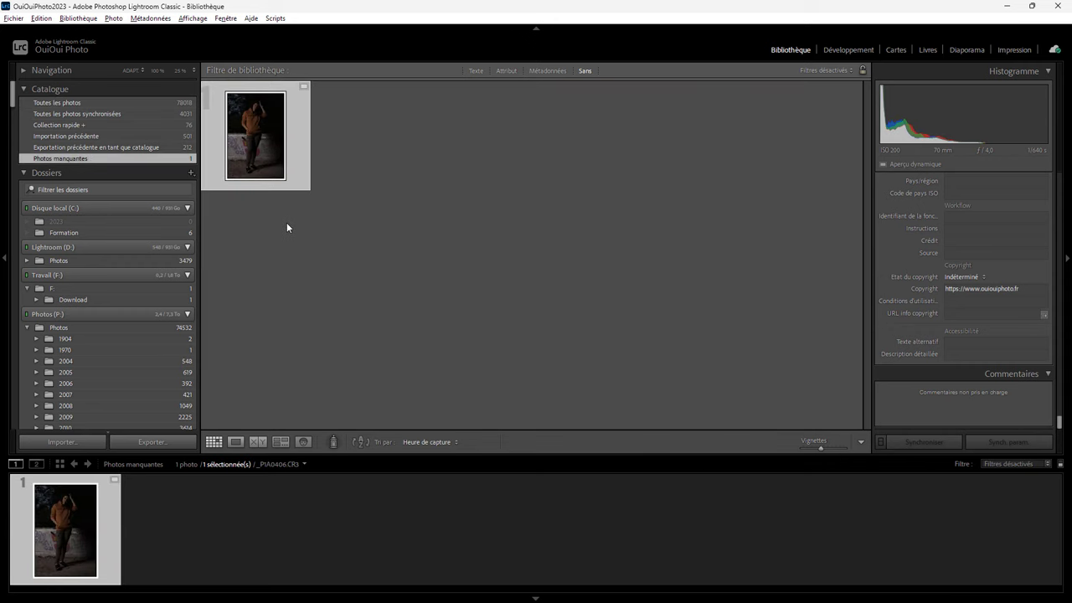
{"action": "mouse_move", "coordinate": [255, 136]}
{"action": "key", "text": "Delete"}
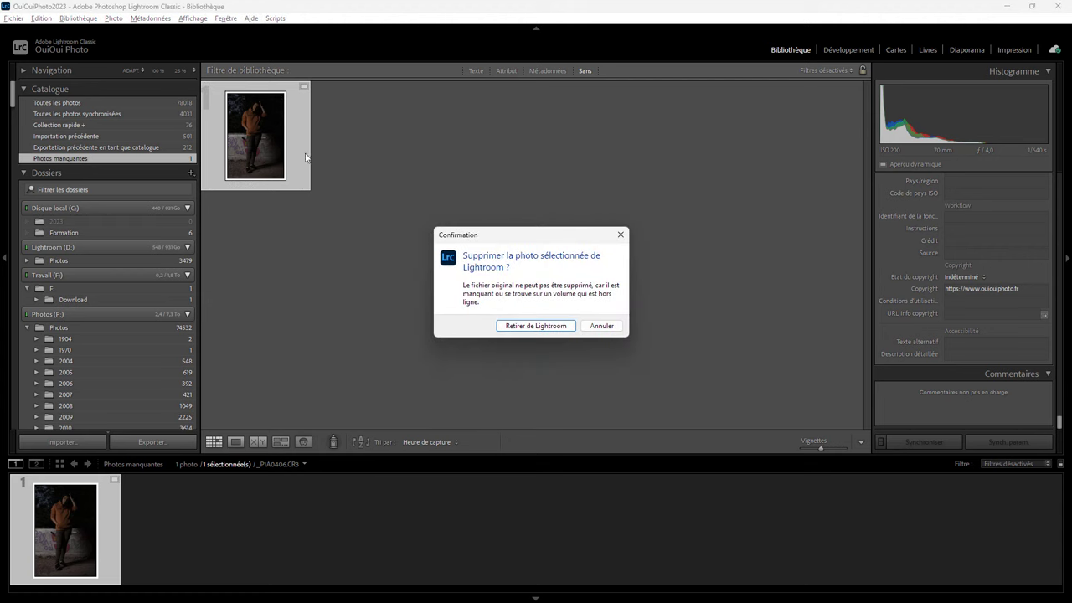
{"action": "left_click", "coordinate": [536, 326]}
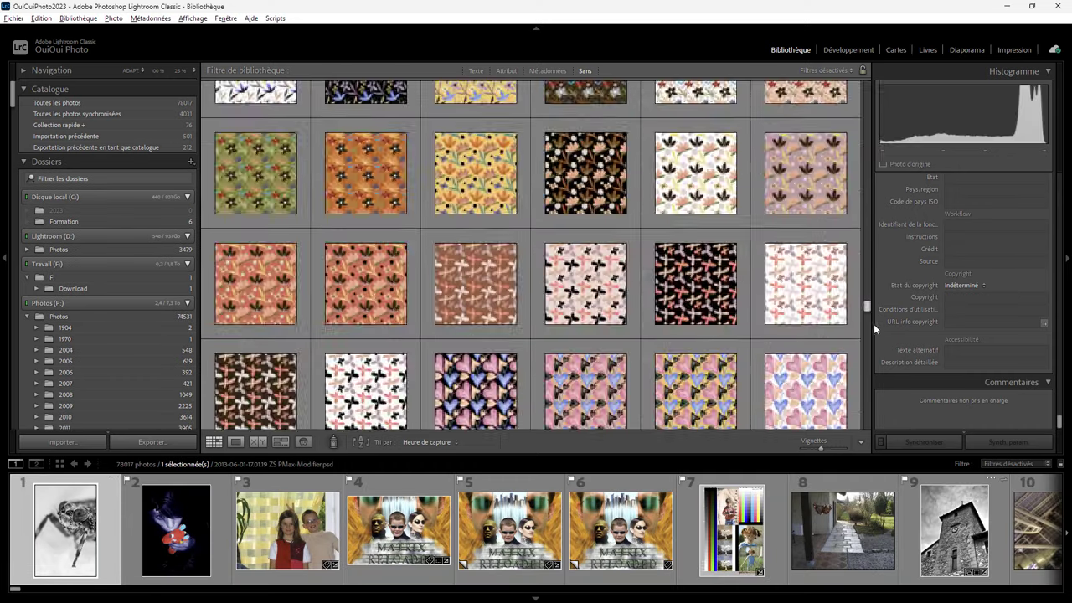
{"action": "left_click_drag", "start_coordinate": [868, 88], "coordinate": [874, 435]}
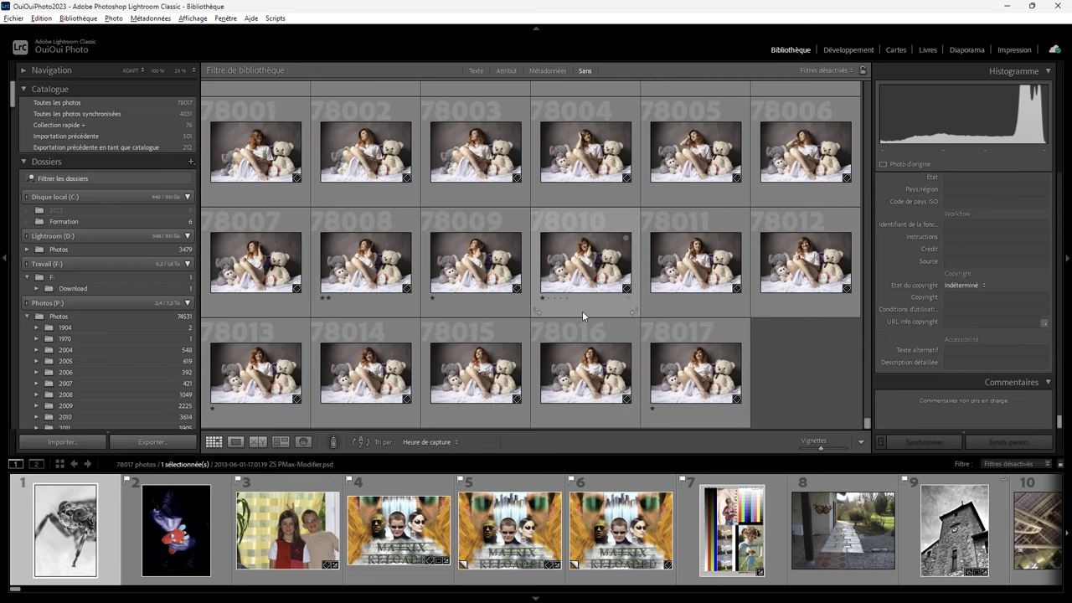
Step: Select photo 78010, toggle the library filter bar off and on, and use expanded grid cells
{"action": "left_click", "coordinate": [582, 312]}
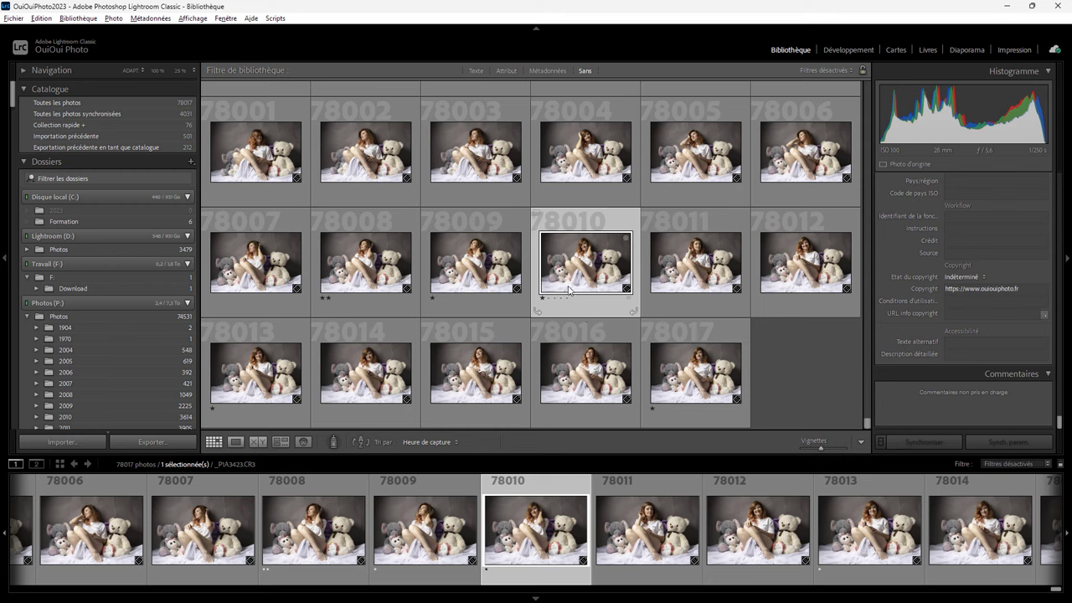
{"action": "left_click", "coordinate": [195, 18]}
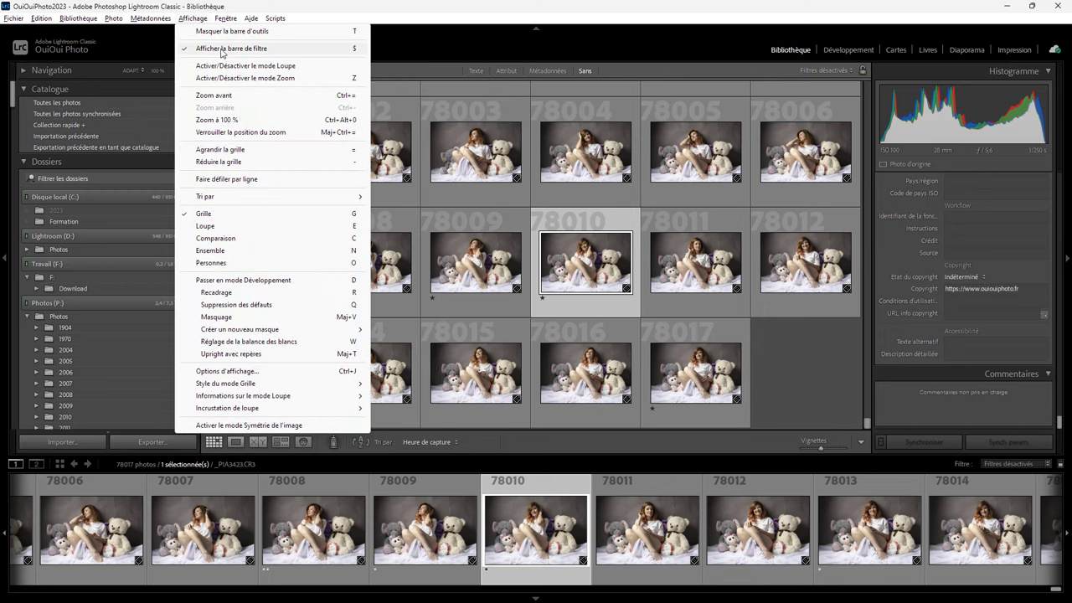
{"action": "left_click", "coordinate": [214, 43]}
{"action": "left_click", "coordinate": [194, 18]}
{"action": "left_click", "coordinate": [213, 50]}
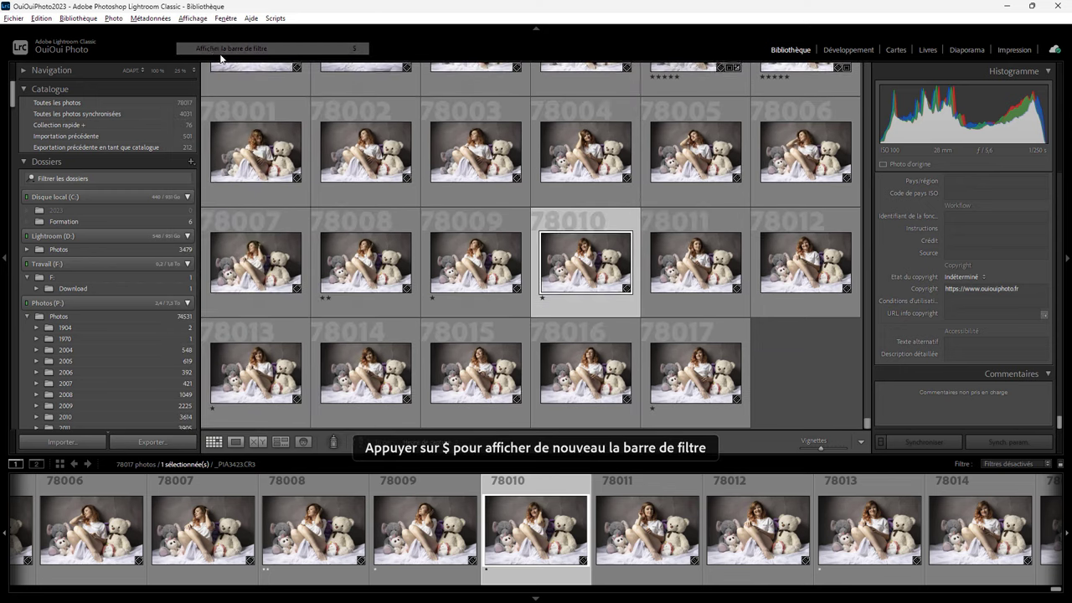
{"action": "key", "text": "j"}
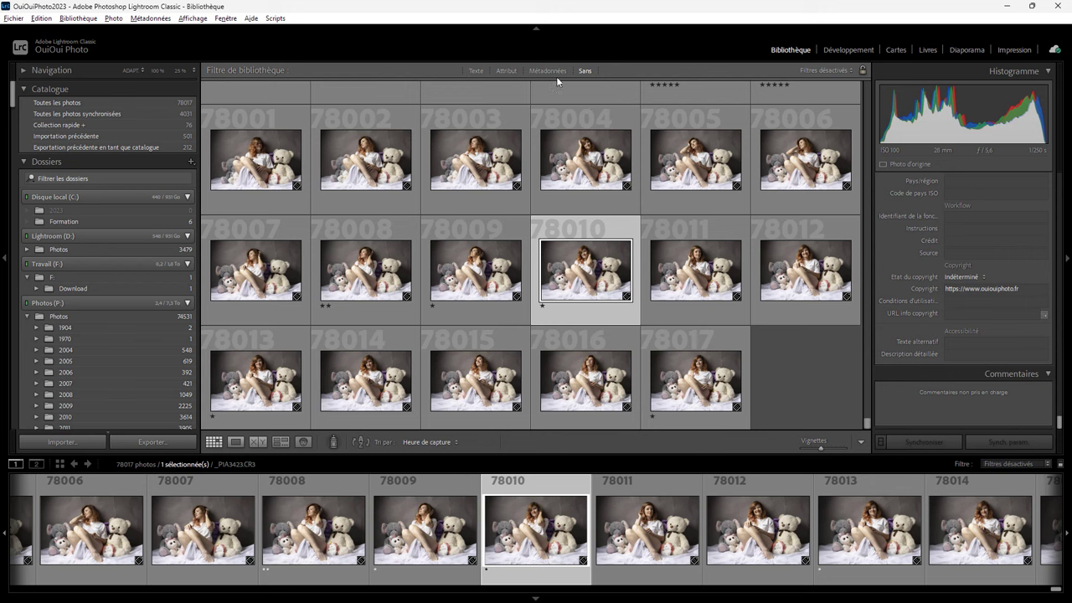
Step: Filter metadata by Conflit détecté and select all 259 conflicted photos
{"action": "left_click", "coordinate": [548, 71]}
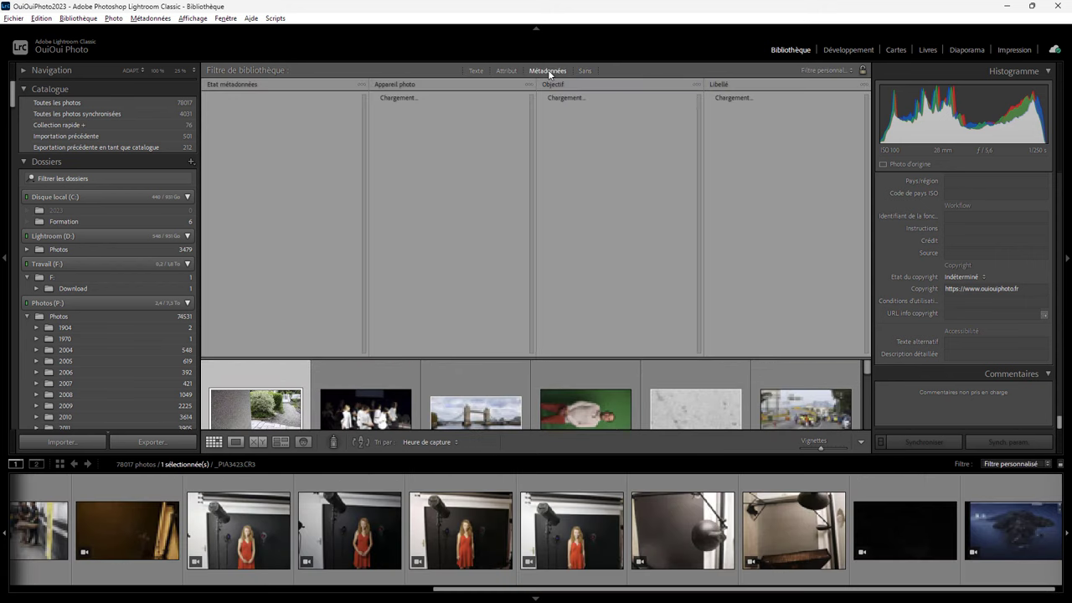
{"action": "left_click", "coordinate": [240, 84]}
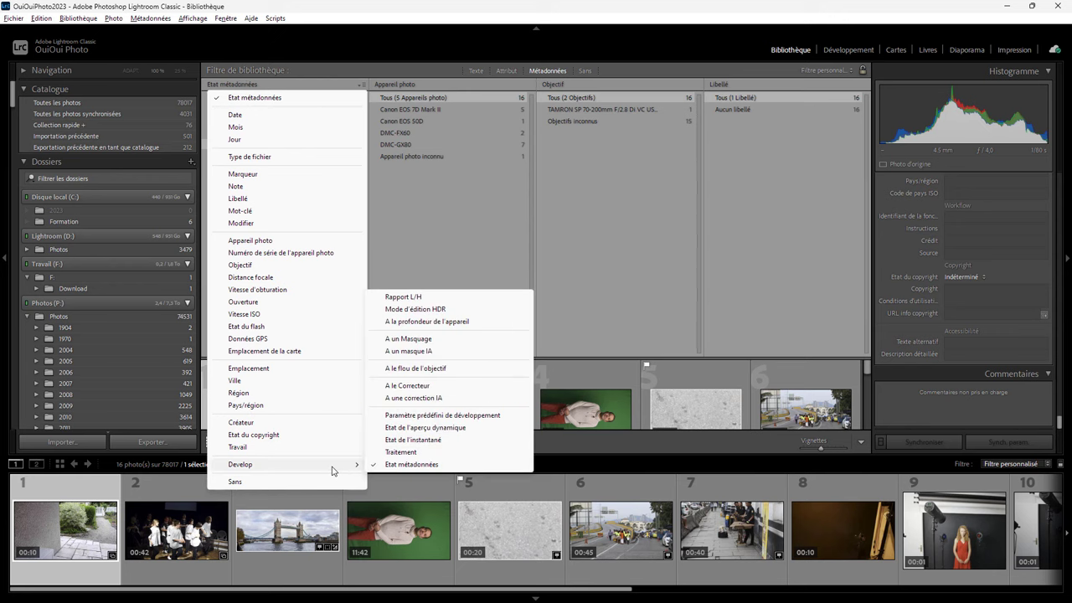
{"action": "mouse_move", "coordinate": [241, 464]}
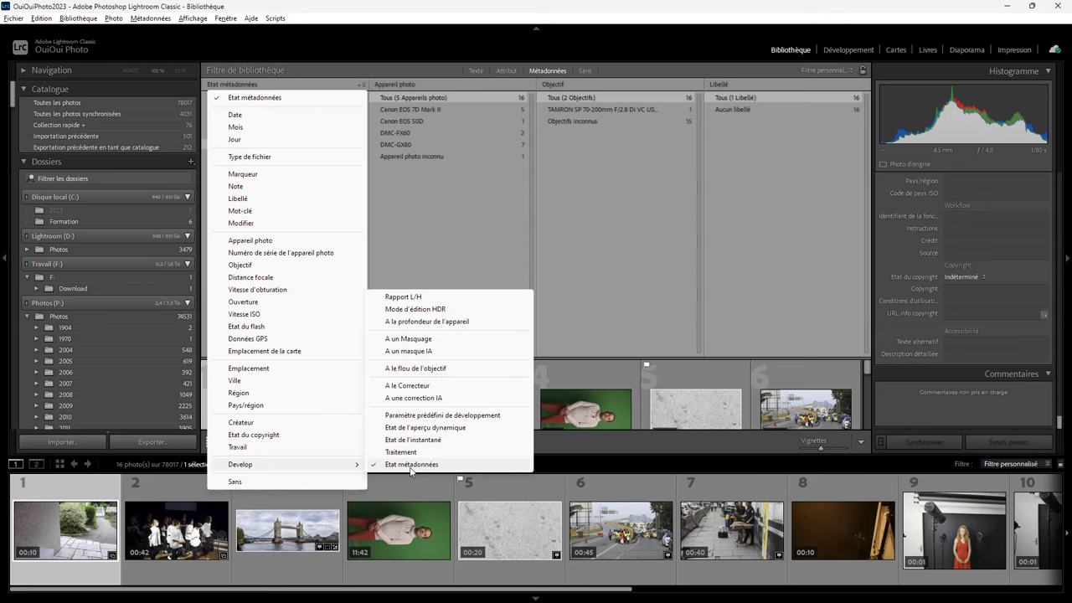
{"action": "left_click", "coordinate": [412, 465]}
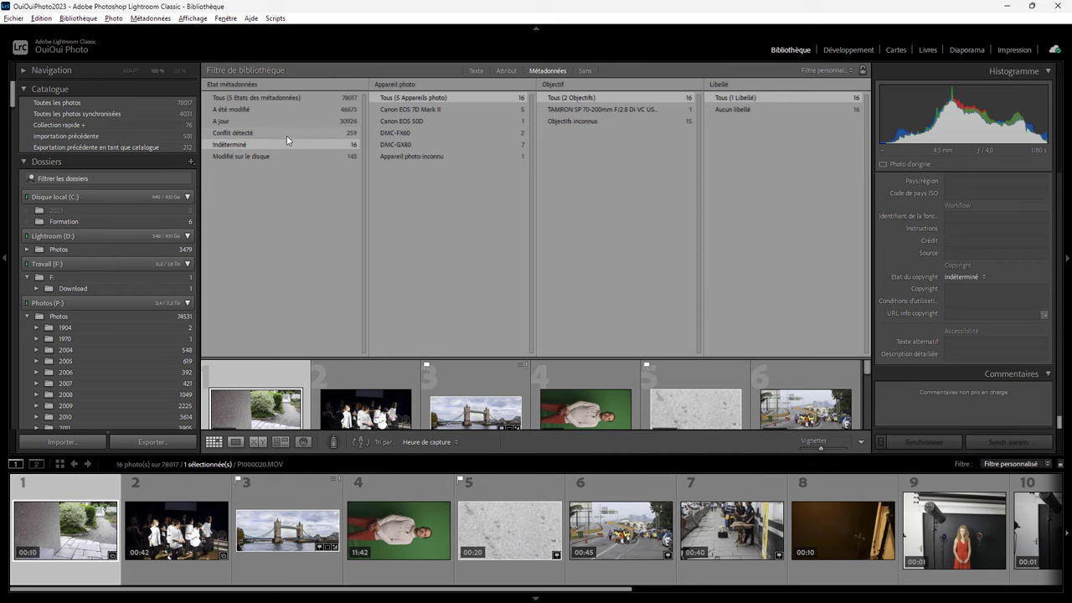
{"action": "left_click", "coordinate": [286, 134]}
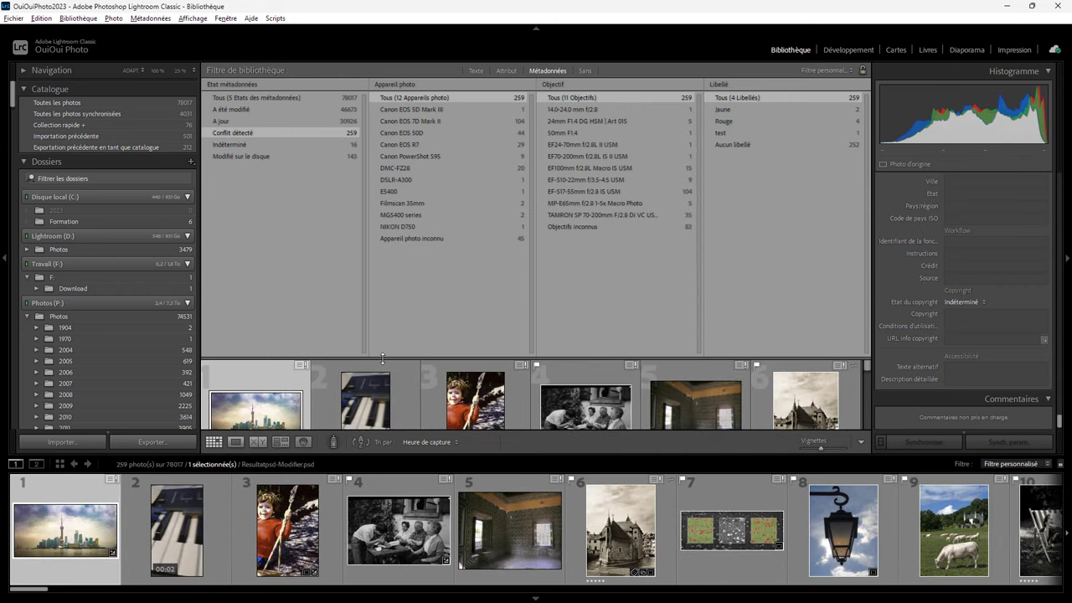
{"action": "mouse_move", "coordinate": [302, 366]}
{"action": "left_click_drag", "start_coordinate": [537, 355], "coordinate": [537, 190]}
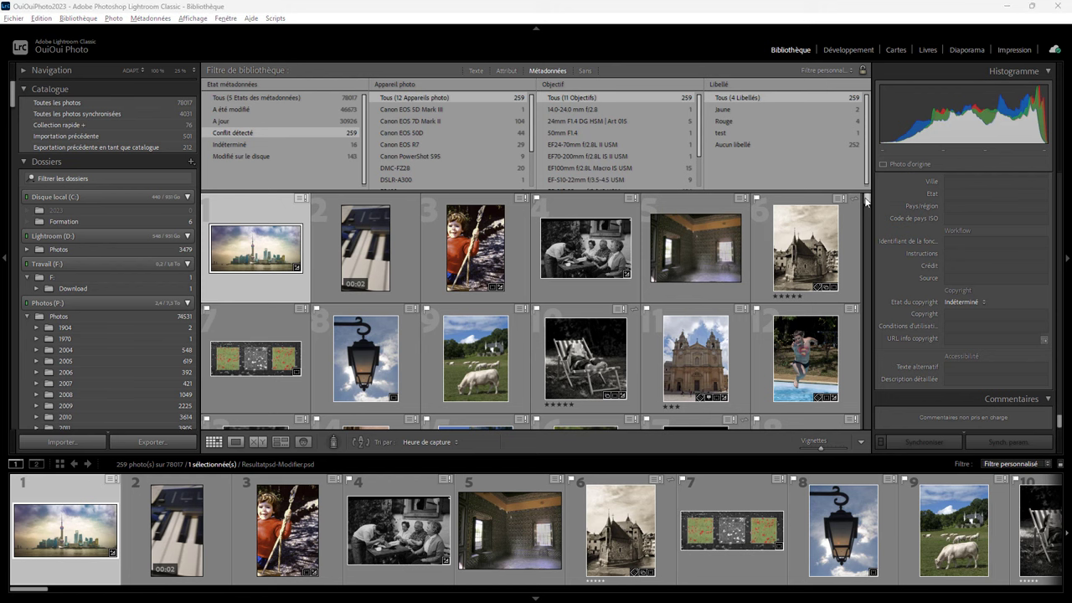
{"action": "left_click_drag", "start_coordinate": [867, 201], "coordinate": [868, 419]}
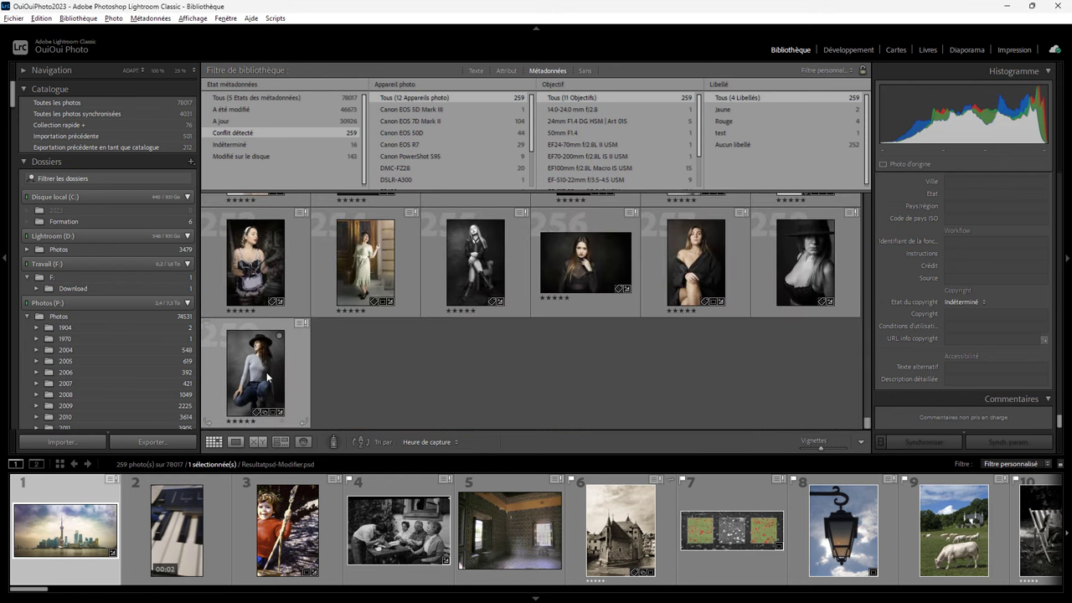
{"action": "key", "text": "ctrl+a"}
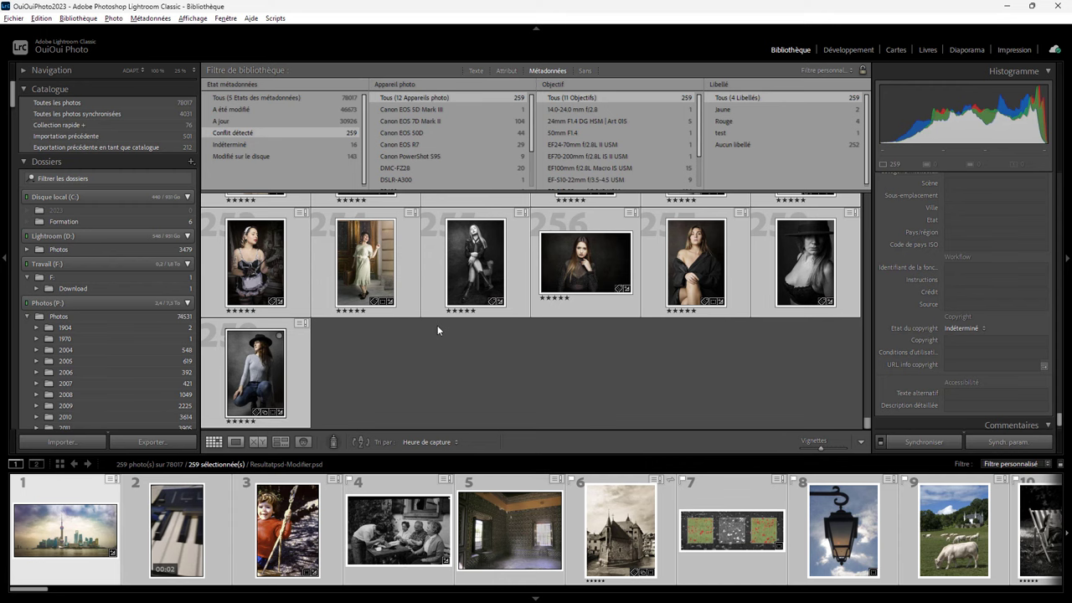
Step: Resolve the metadata conflict on the 259 photos by importing settings from disk
{"action": "left_click", "coordinate": [304, 323]}
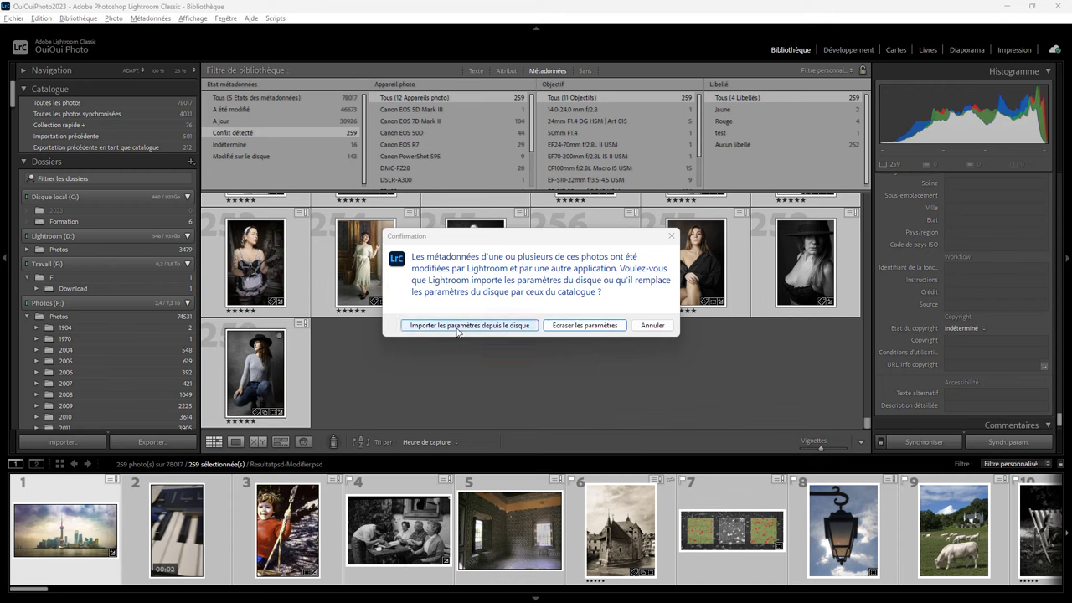
{"action": "left_click", "coordinate": [550, 328]}
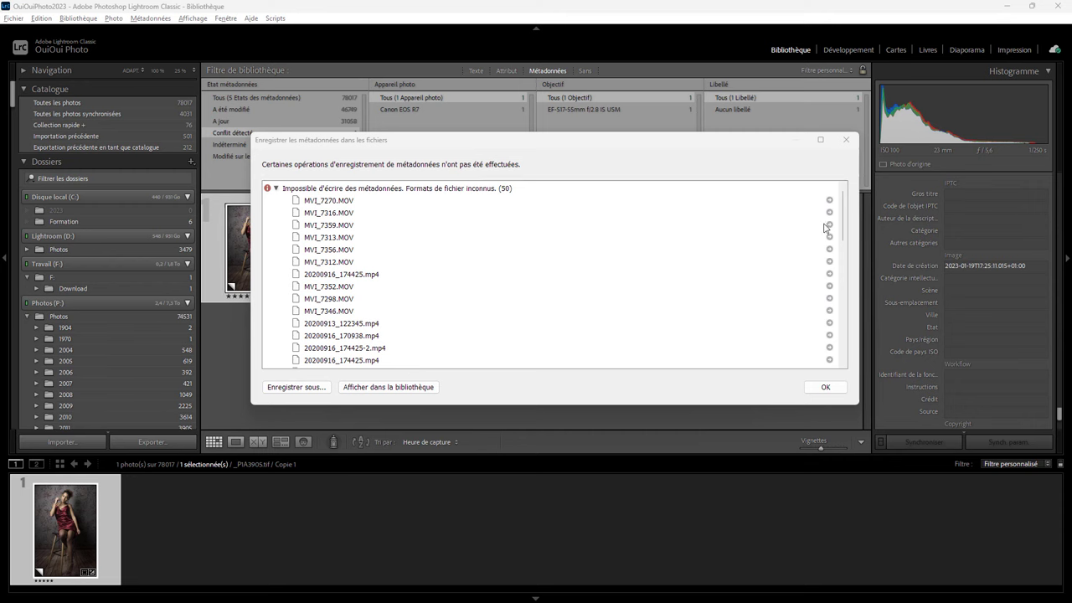
Step: Move the unwritable-videos error report aside and dismiss it with OK
{"action": "mouse_move", "coordinate": [844, 230]}
{"action": "left_mouse_down"}
{"action": "mouse_move", "coordinate": [843, 354]}
{"action": "mouse_move", "coordinate": [849, 212]}
{"action": "left_mouse_up"}
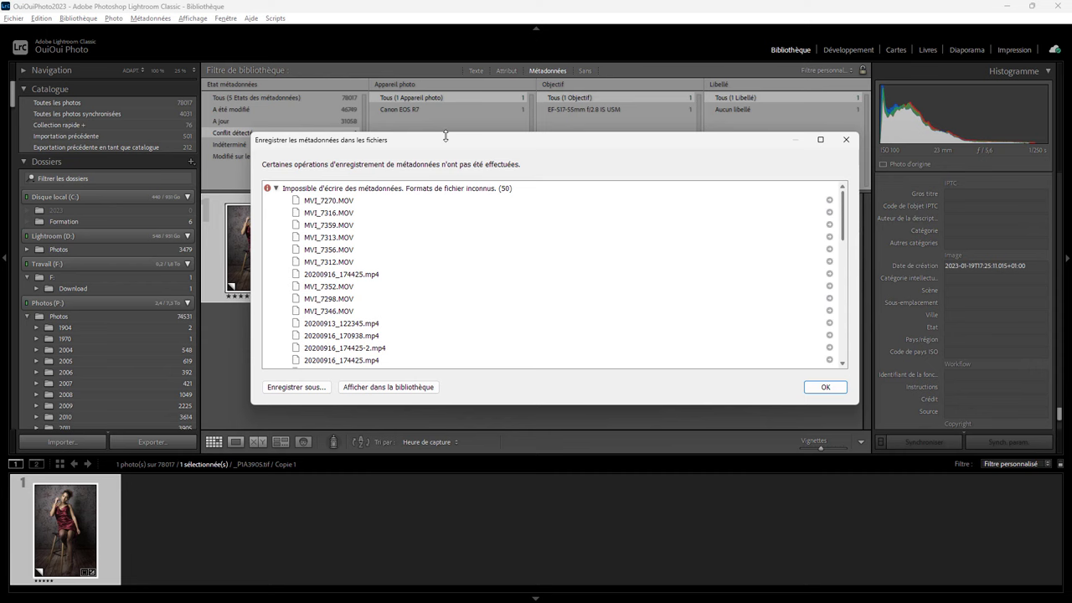
{"action": "left_click_drag", "start_coordinate": [455, 155], "coordinate": [559, 176]}
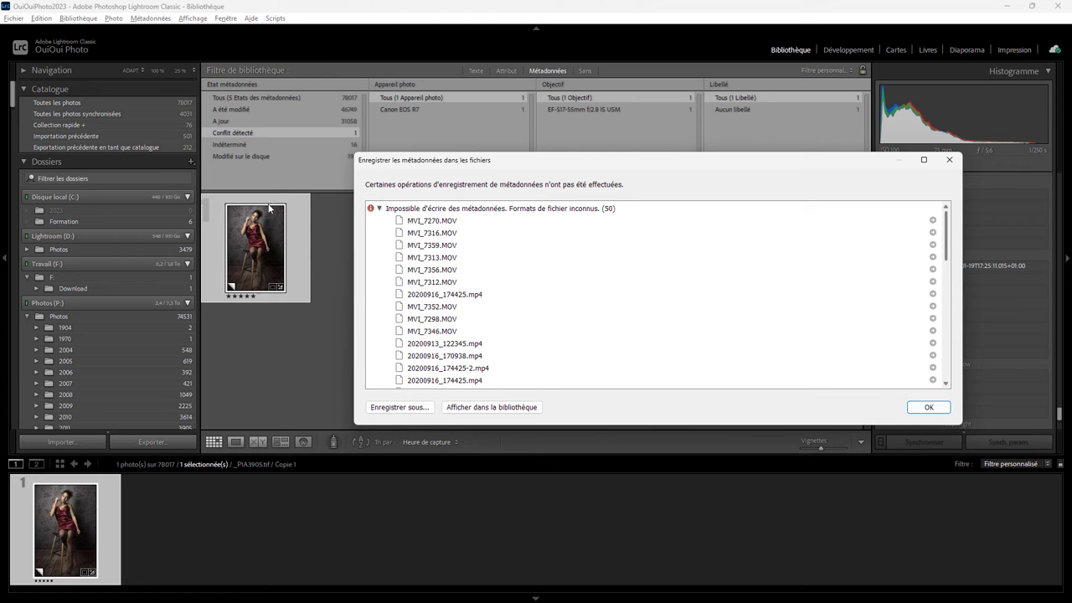
{"action": "left_click", "coordinate": [299, 205]}
{"action": "left_click", "coordinate": [929, 407]}
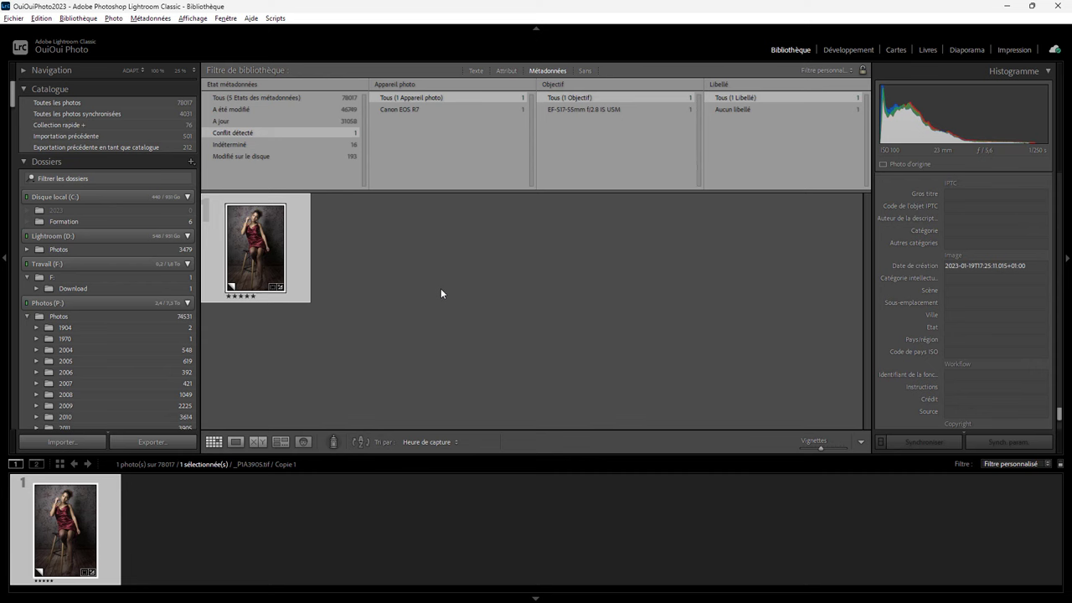
Step: Clear the filters to show all photos and select all 77272 via Edition > Tout sélectionner
{"action": "left_click", "coordinate": [97, 102]}
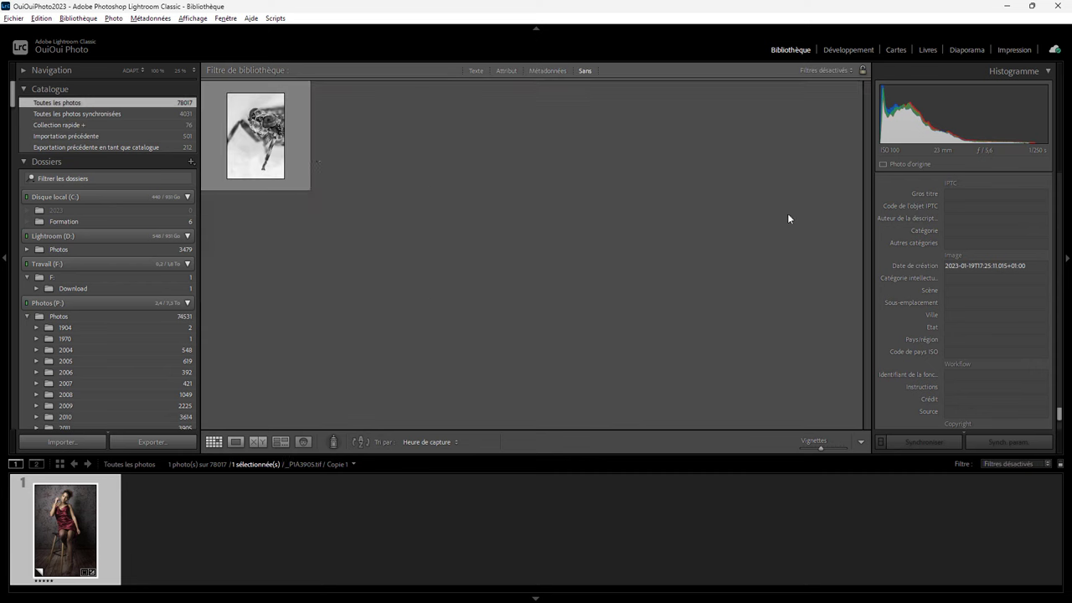
{"action": "left_click_drag", "start_coordinate": [866, 365], "coordinate": [871, 428]}
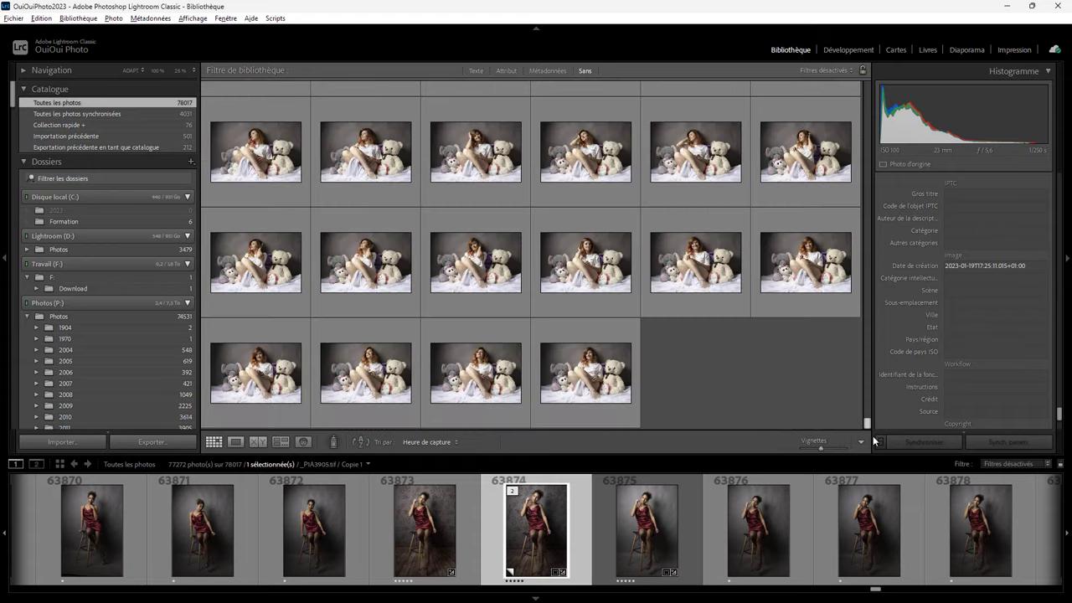
{"action": "left_click", "coordinate": [626, 337]}
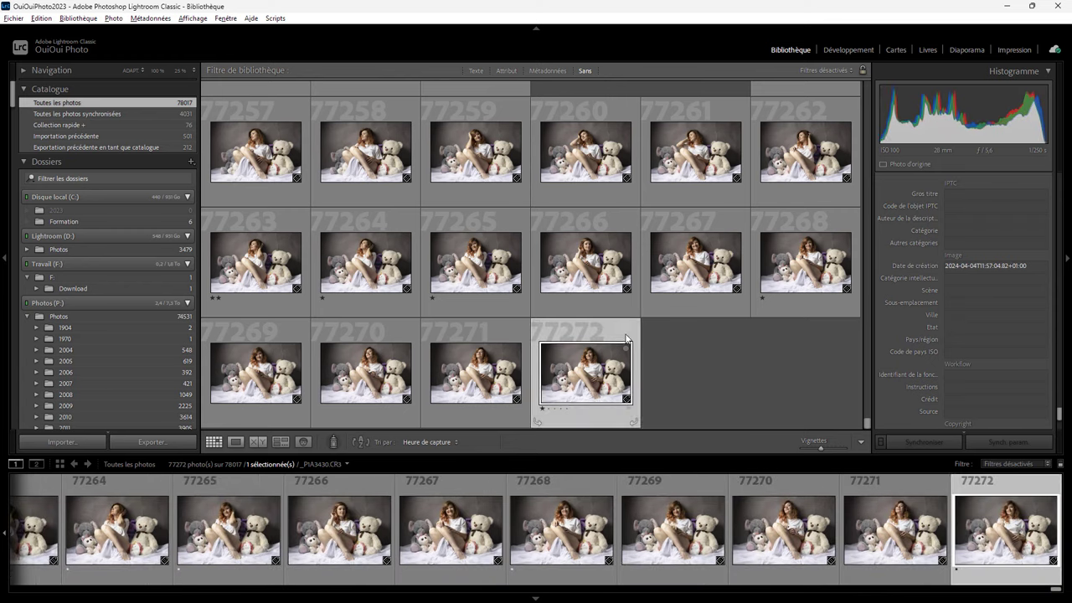
{"action": "left_click", "coordinate": [41, 17]}
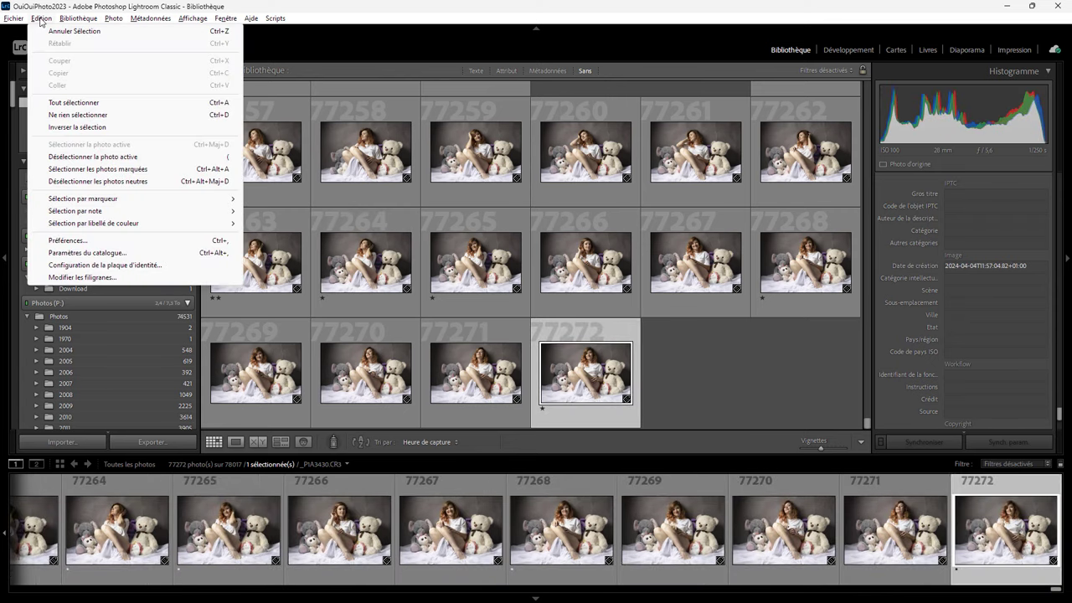
{"action": "left_click", "coordinate": [86, 103]}
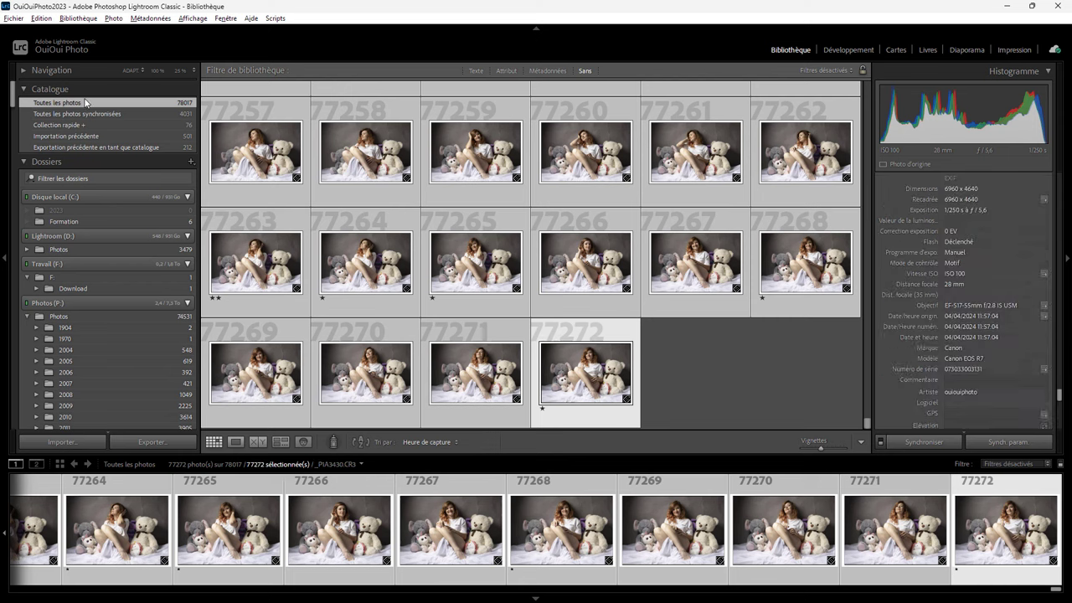
{"action": "left_click_drag", "start_coordinate": [13, 99], "coordinate": [14, 229]}
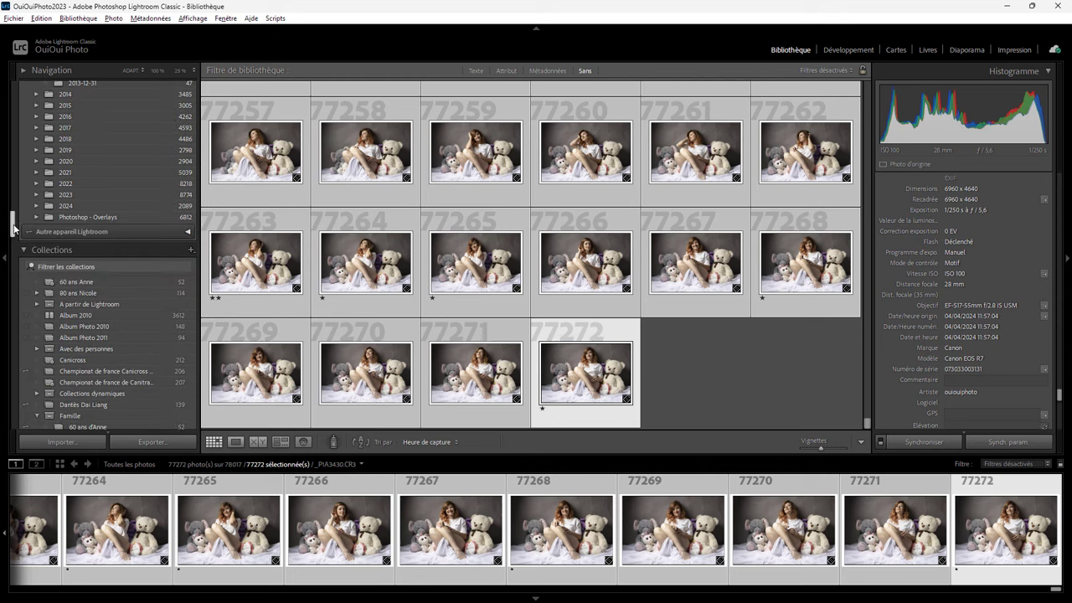
Step: Create the collection 'Toute les photos pour le cloud' from the selected photos, with Lightroom sync off
{"action": "left_click", "coordinate": [191, 250]}
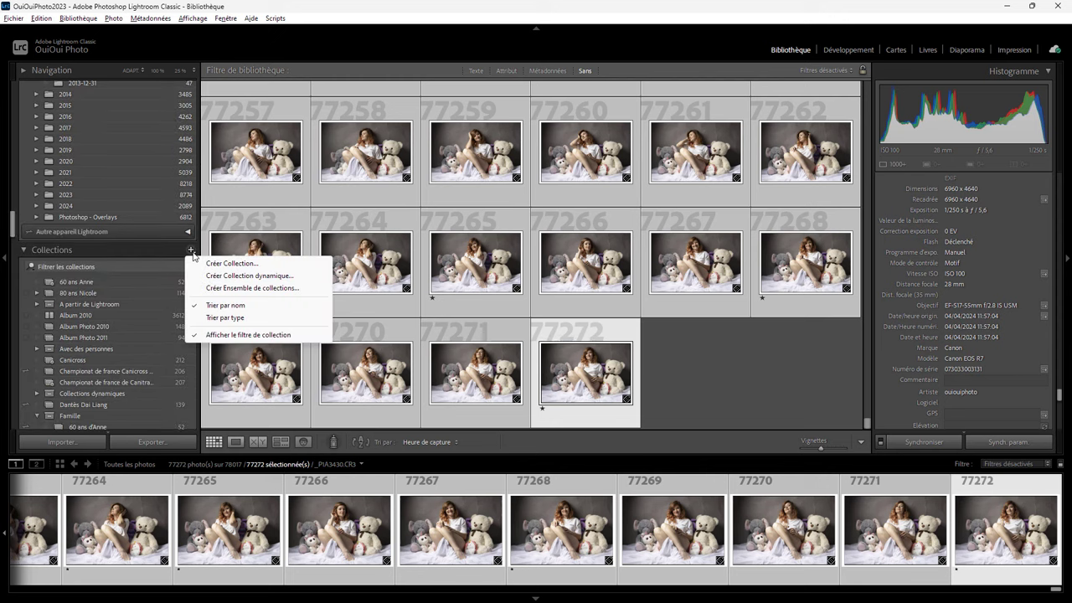
{"action": "left_click", "coordinate": [236, 261]}
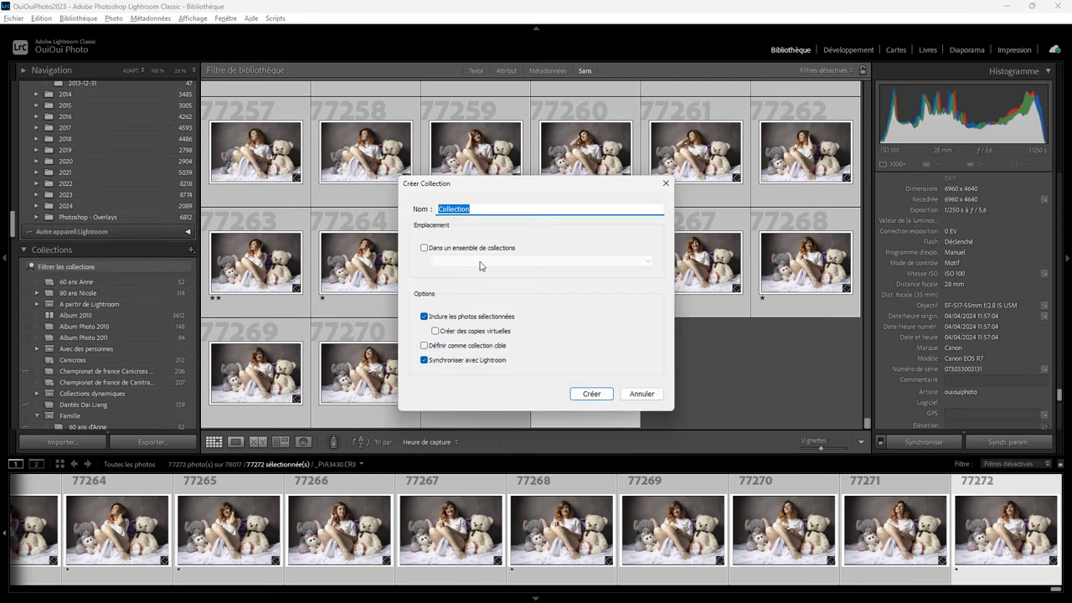
{"action": "left_click", "coordinate": [448, 363]}
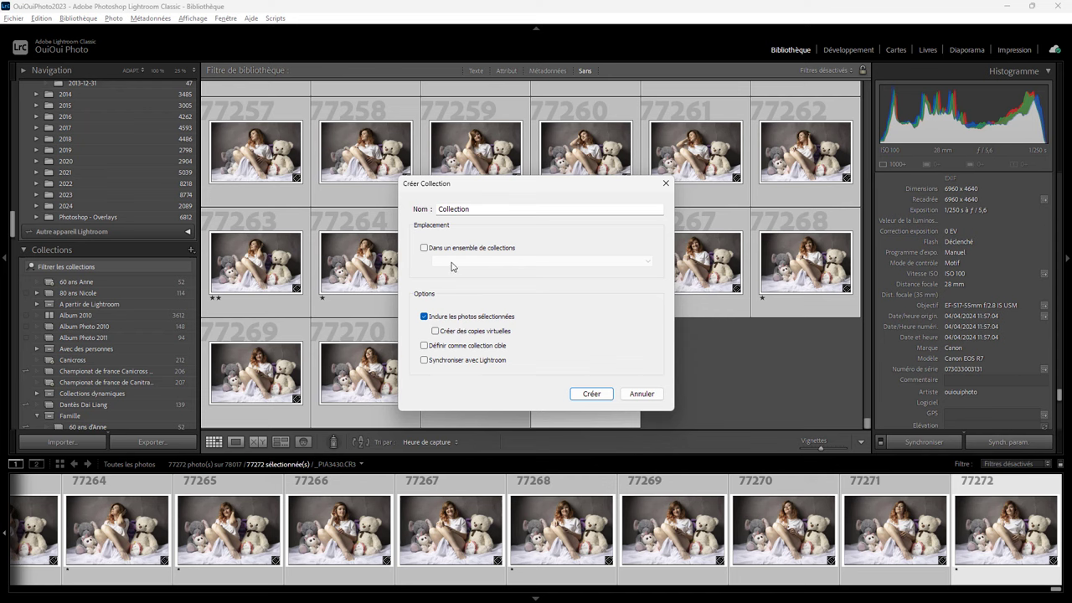
{"action": "double_click", "coordinate": [477, 208]}
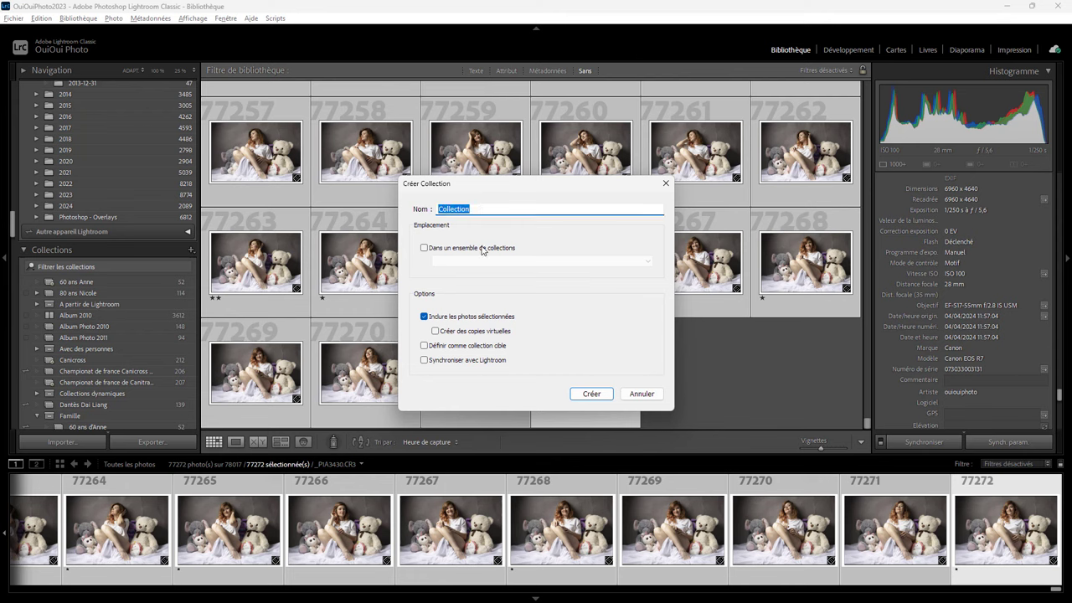
{"action": "type", "text": "Toute les photos pour le cloud"}
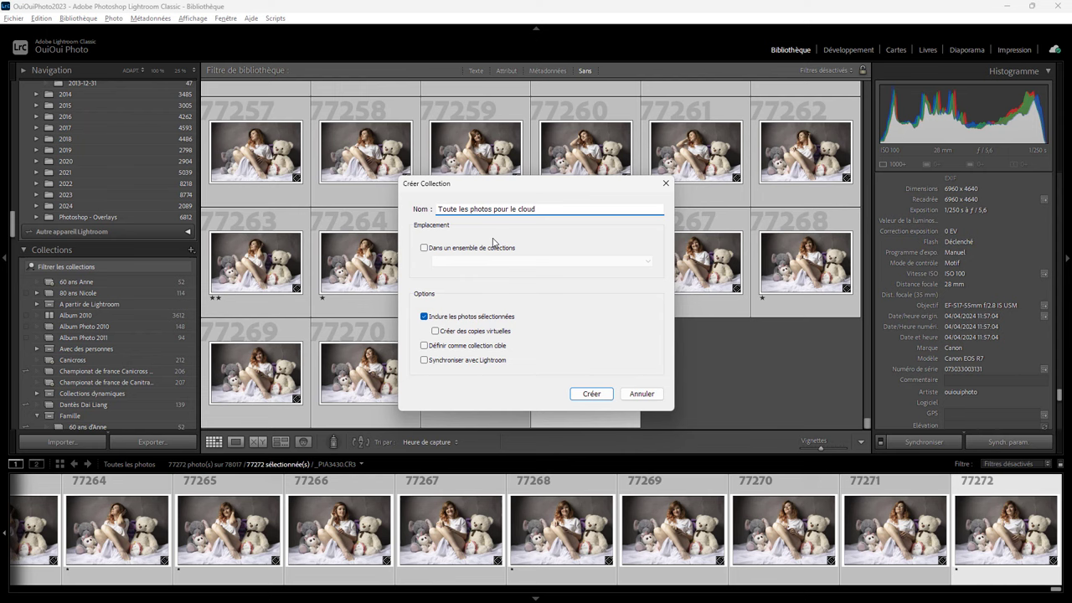
{"action": "left_click", "coordinate": [598, 395]}
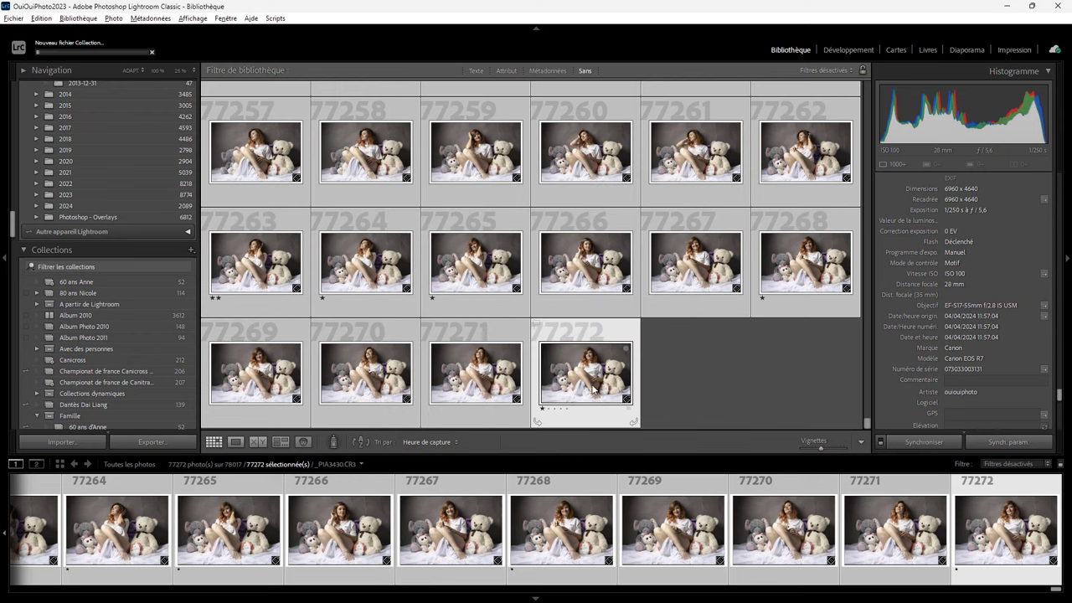
{"action": "mouse_move", "coordinate": [255, 261]}
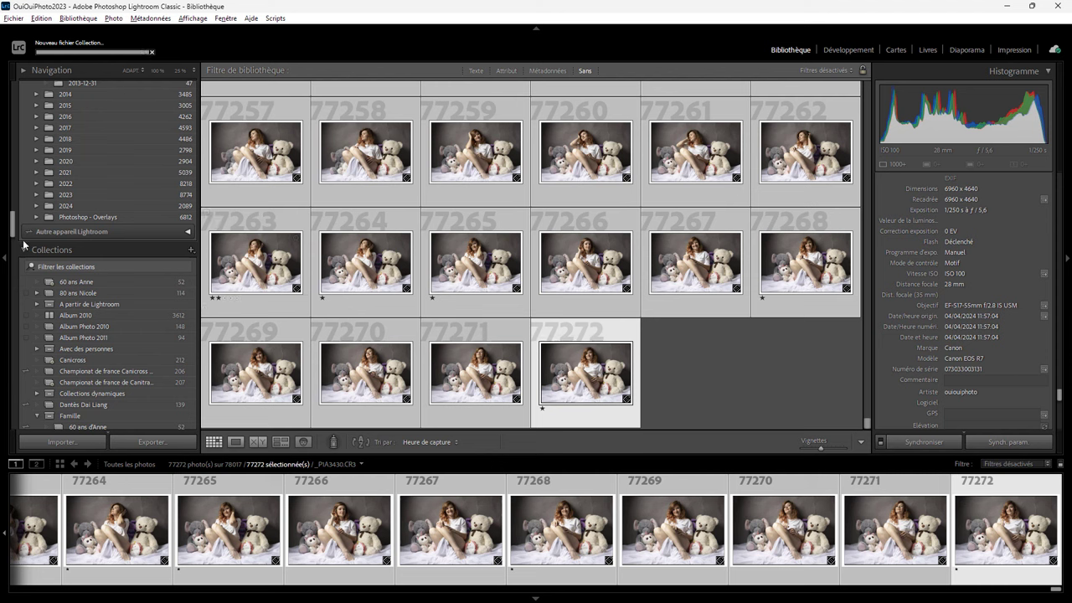
Step: Enable Lightroom sync for the 'Toute les photos pour le cloud' collection and view cloud status
{"action": "left_click_drag", "start_coordinate": [13, 226], "coordinate": [3, 421]}
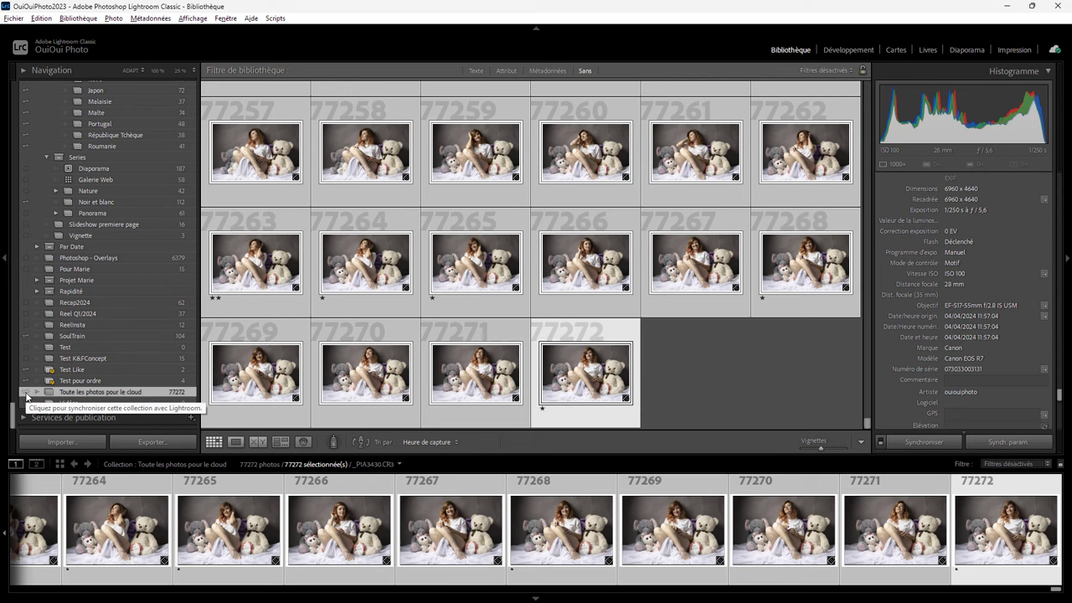
{"action": "left_click", "coordinate": [26, 394]}
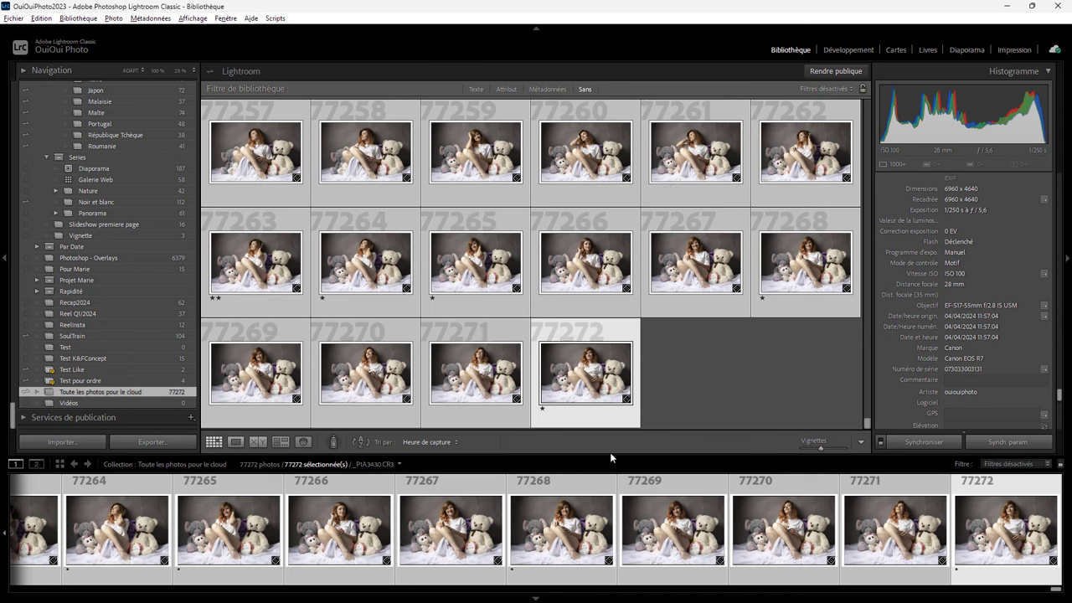
{"action": "left_click", "coordinate": [1056, 50]}
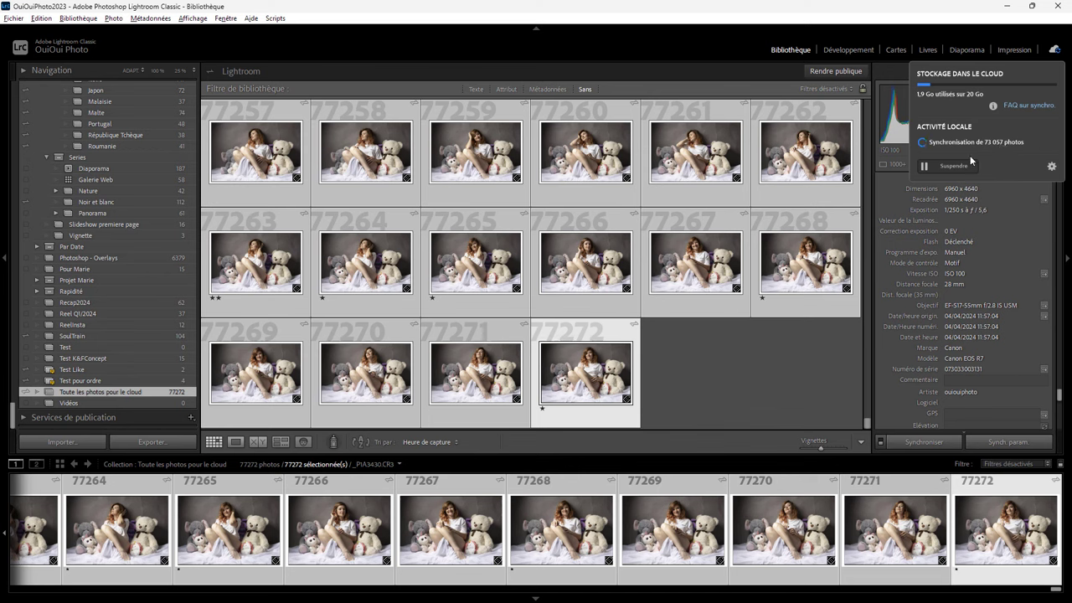
{"action": "mouse_move", "coordinate": [805, 152]}
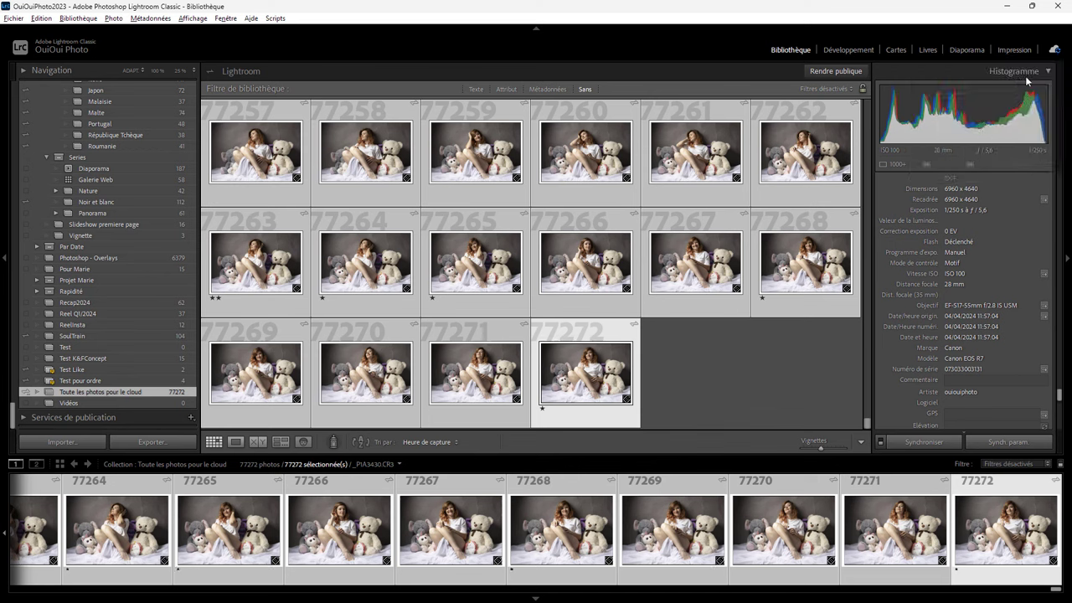
Step: Review the cloud status showing 72 590 photos syncing, then switch to the Develop module
{"action": "left_click", "coordinate": [1053, 52]}
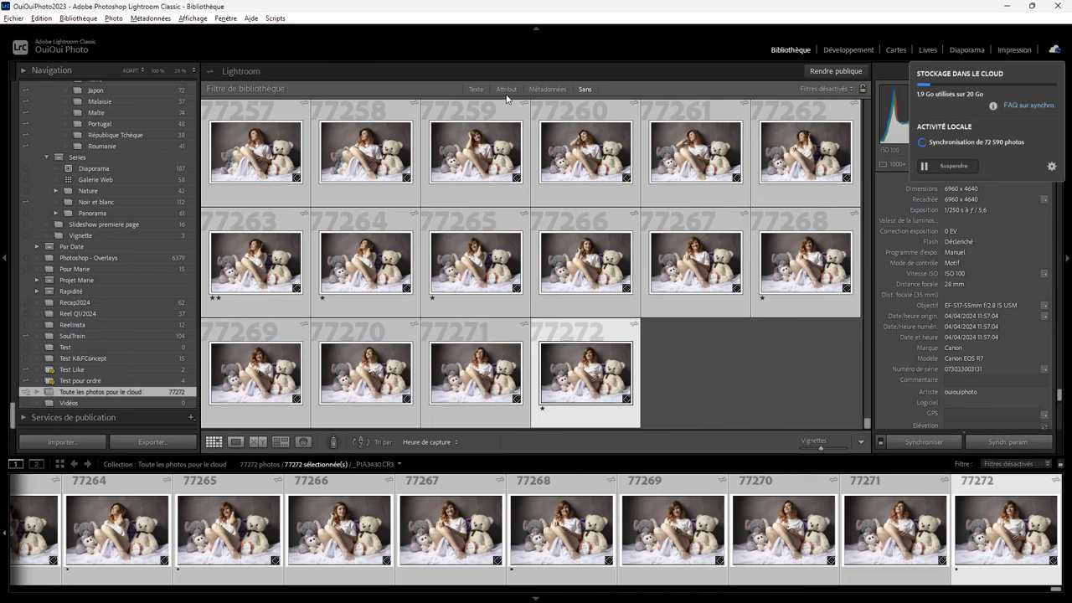
{"action": "left_click", "coordinate": [526, 59]}
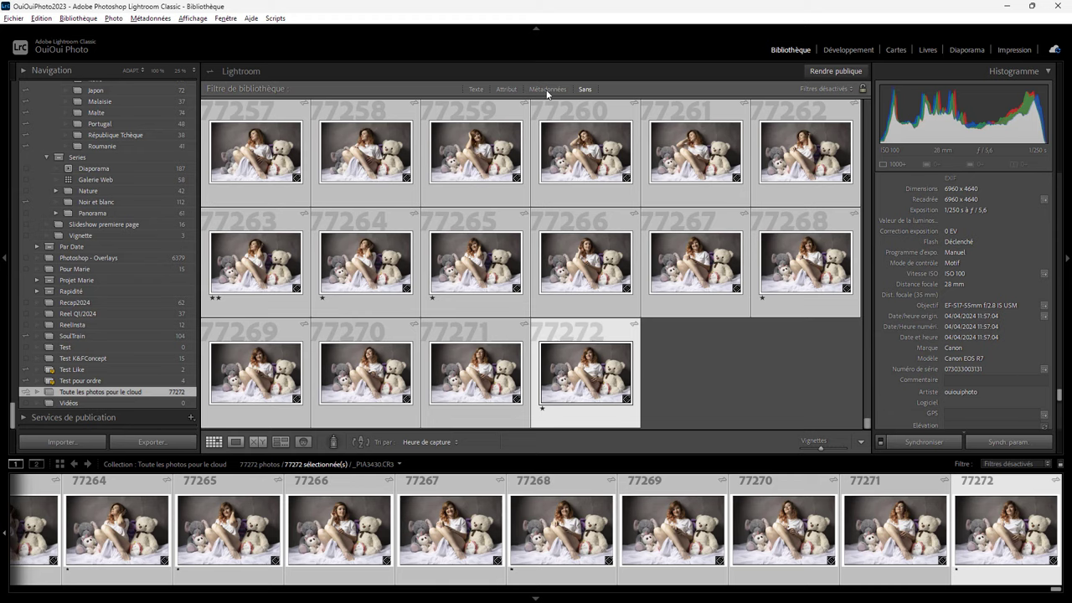
{"action": "key", "text": "d"}
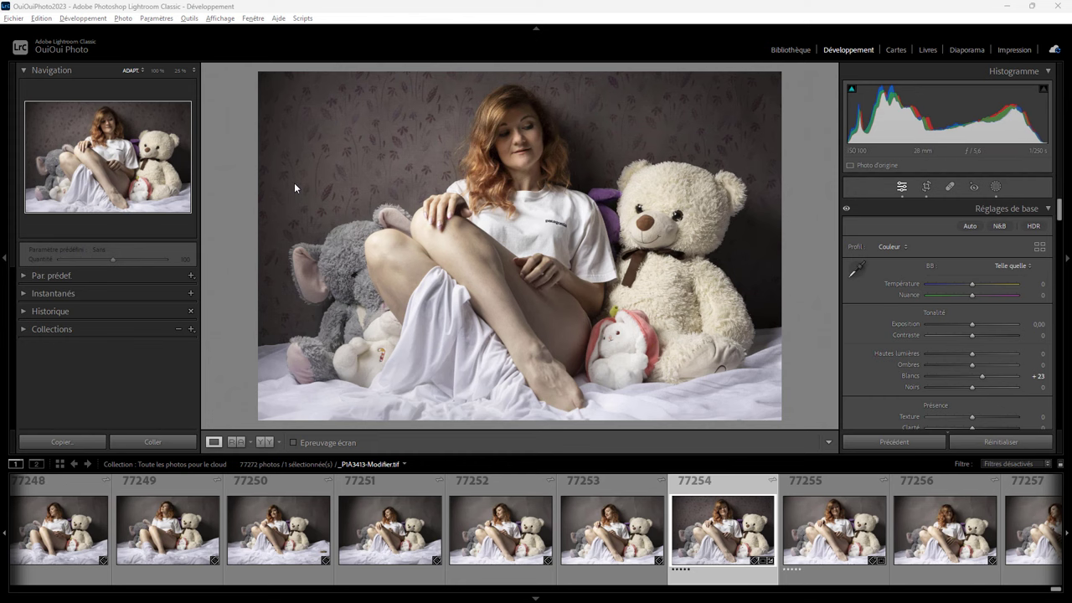
{"action": "left_click", "coordinate": [1055, 52]}
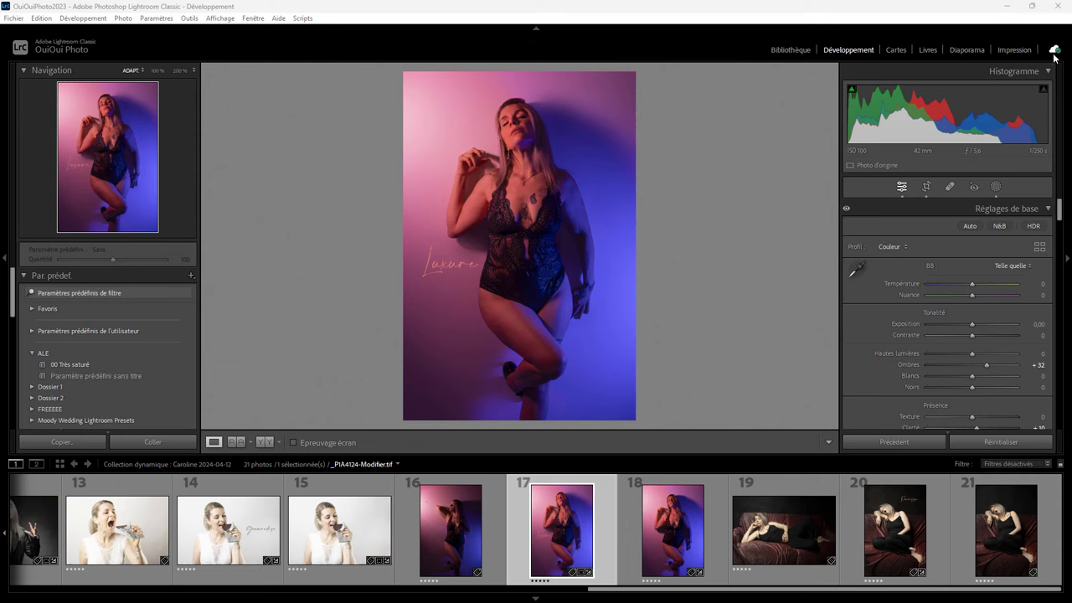
Step: Open the cloud sync status to confirm the catalog is syncing
{"action": "left_click", "coordinate": [1056, 54]}
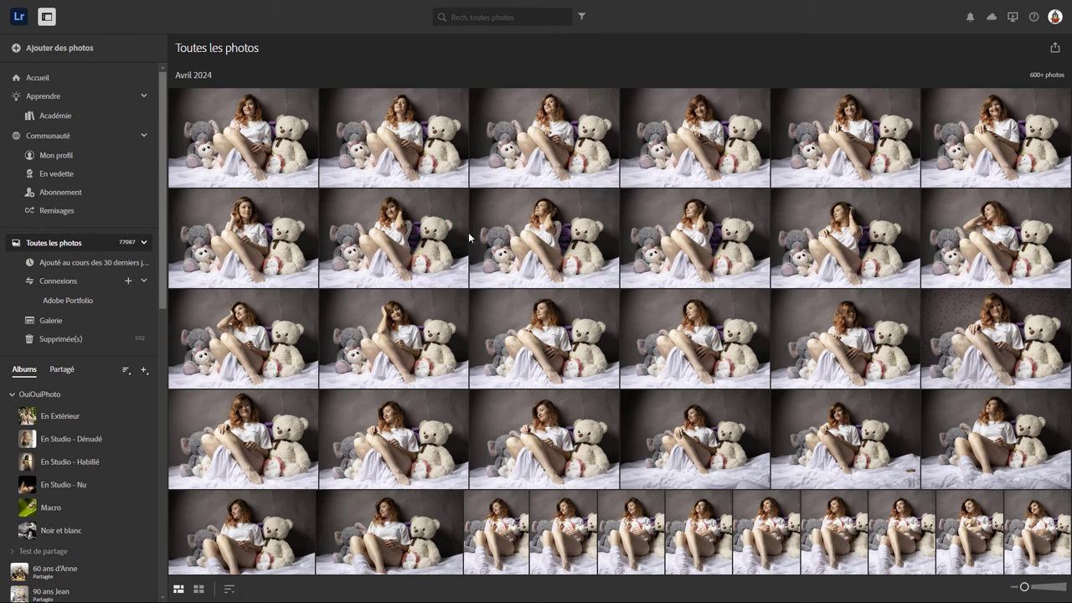
Step: Search all photos for 'fumée rouge' and scroll through the 48 results
{"action": "left_click", "coordinate": [488, 16]}
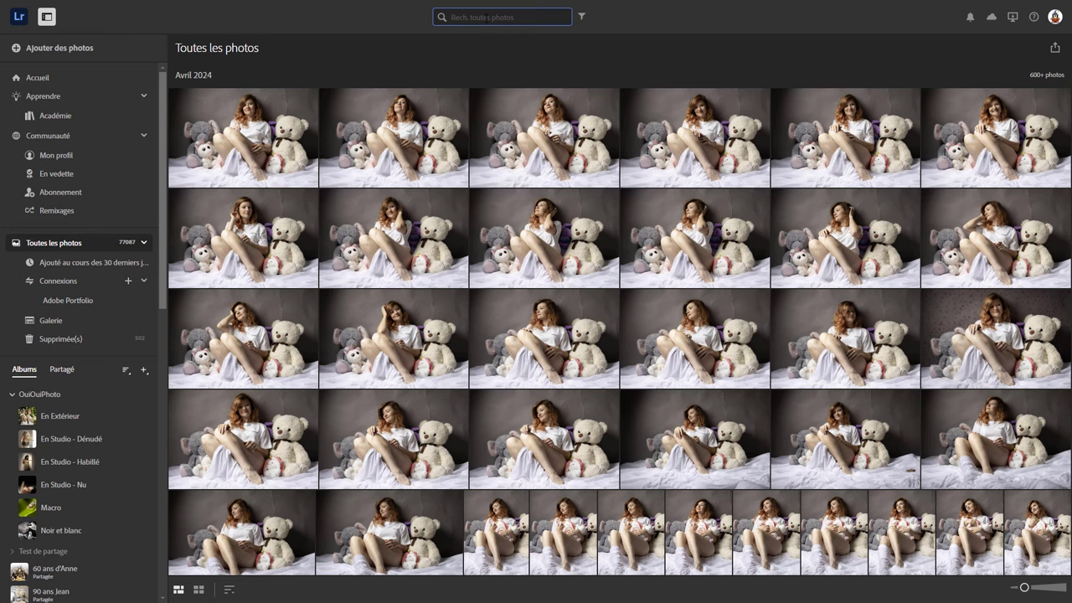
{"action": "type", "text": "fumée rouge"}
{"action": "key", "text": "Return"}
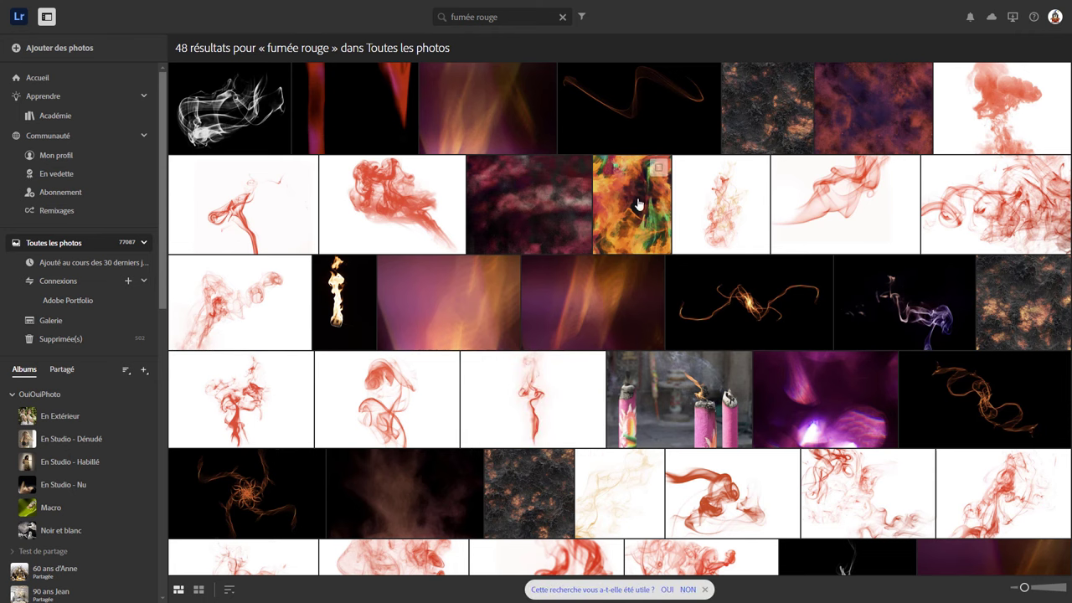
{"action": "scroll", "coordinate": [516, 290], "scroll_direction": "down", "scroll_amount": 1}
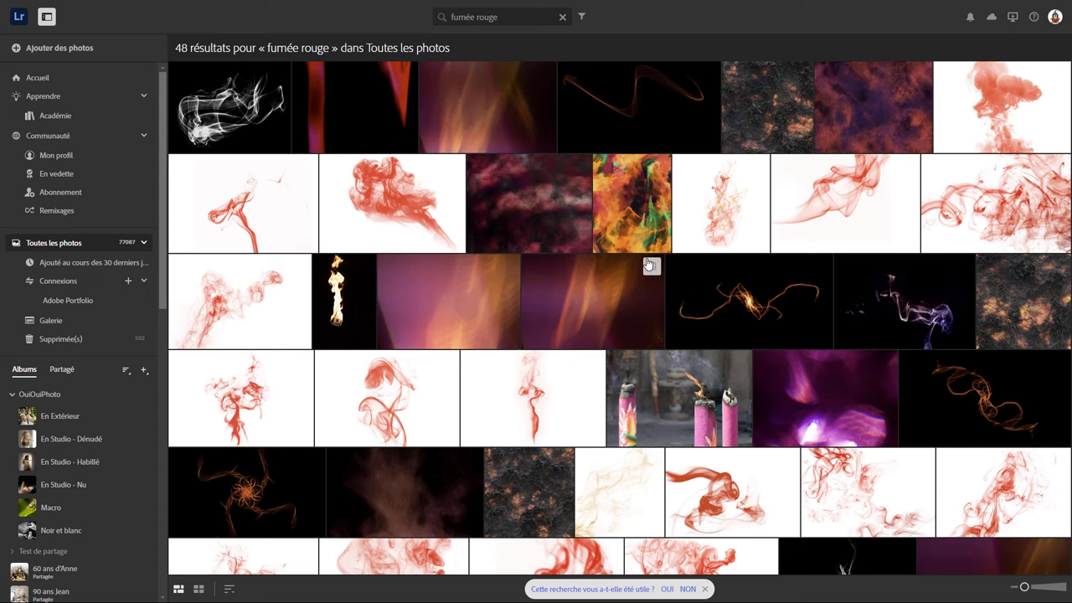
{"action": "scroll", "coordinate": [532, 322], "scroll_direction": "down", "scroll_amount": 1}
{"action": "scroll", "coordinate": [533, 315], "scroll_direction": "down", "scroll_amount": 1}
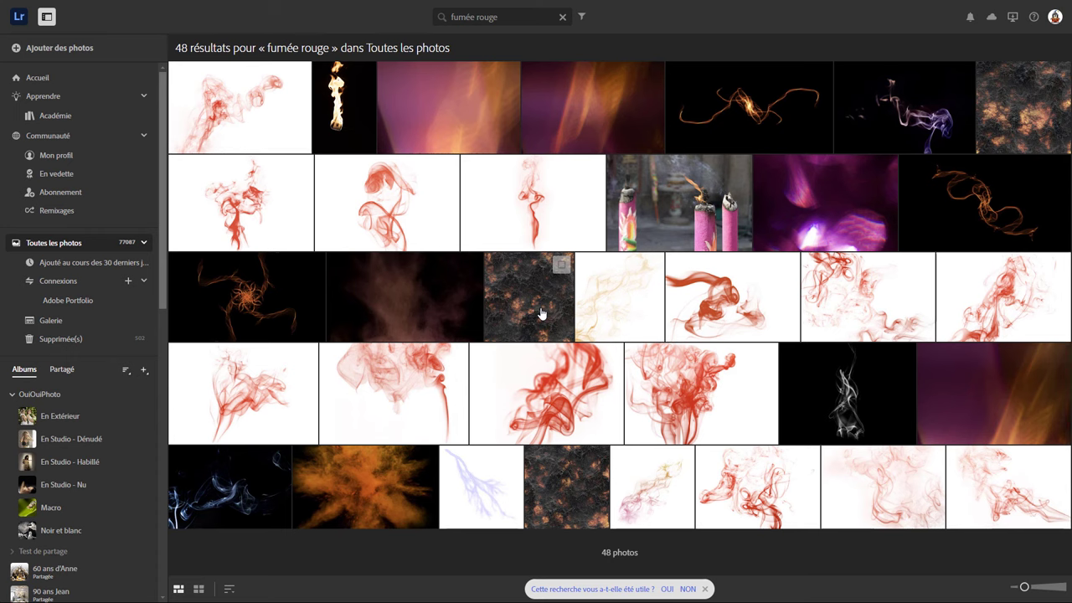
Step: Replace the search with 'chateaux', then correct it to 'chateau' for 2615 castle photos
{"action": "left_click", "coordinate": [510, 18]}
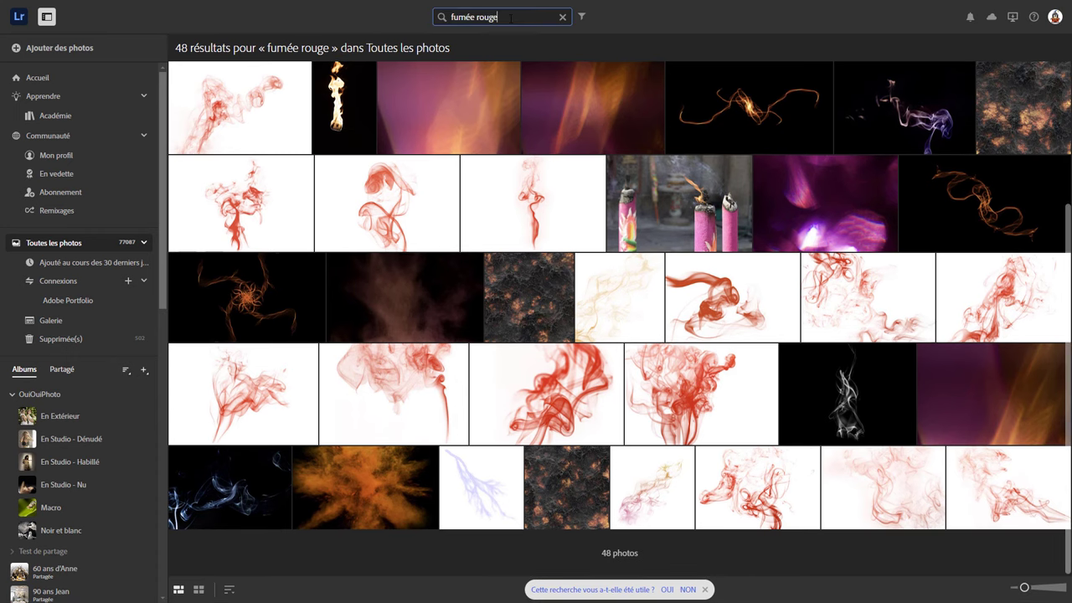
{"action": "left_click_drag", "start_coordinate": [510, 18], "coordinate": [448, 26]}
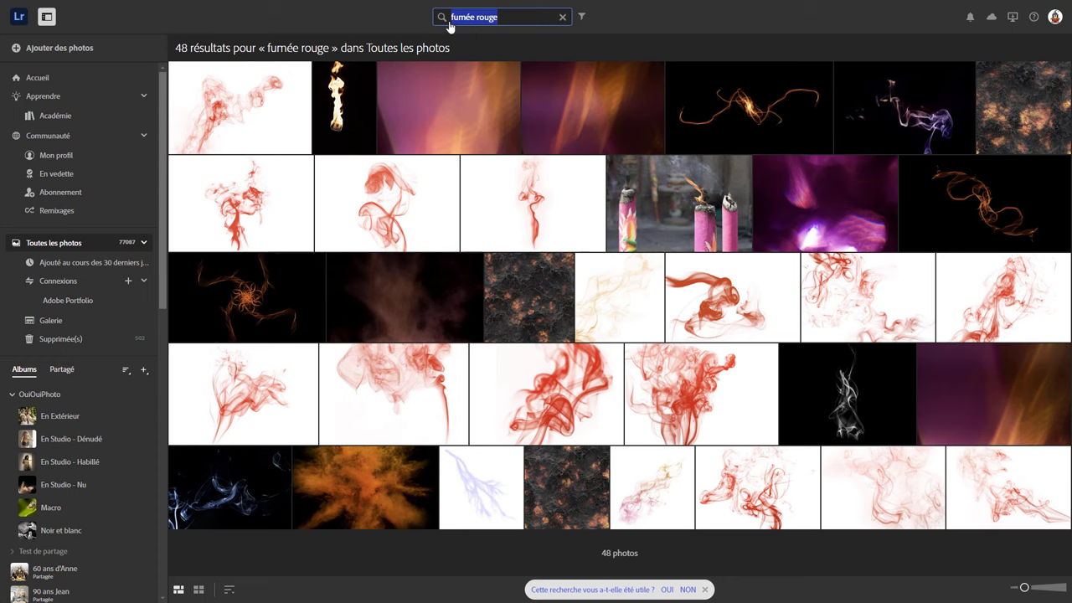
{"action": "type", "text": "chateaux"}
{"action": "key", "text": "Return"}
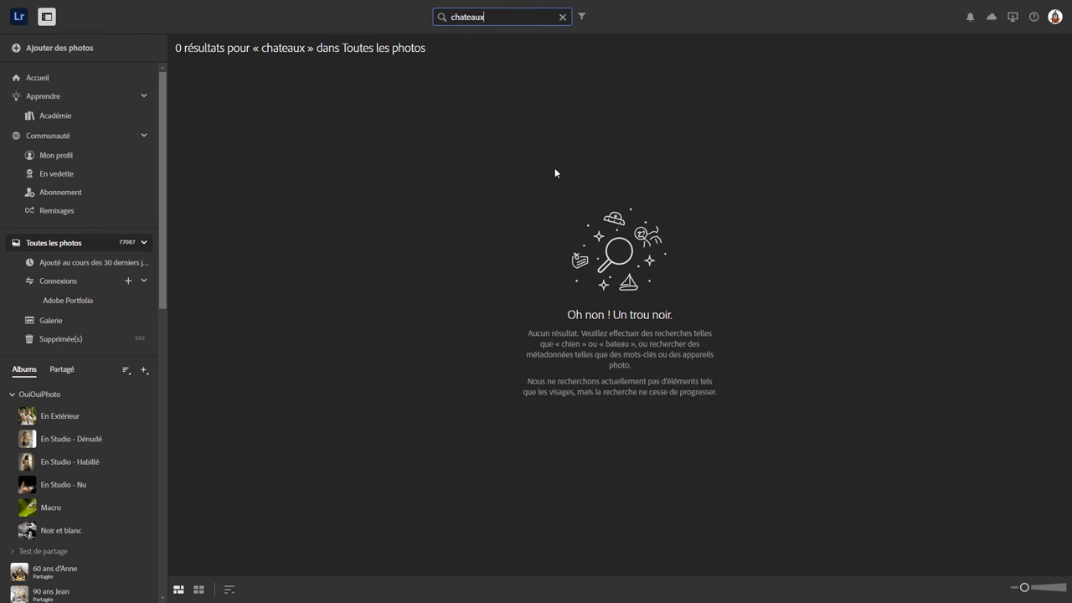
{"action": "key", "text": "BackSpace"}
{"action": "key", "text": "Return"}
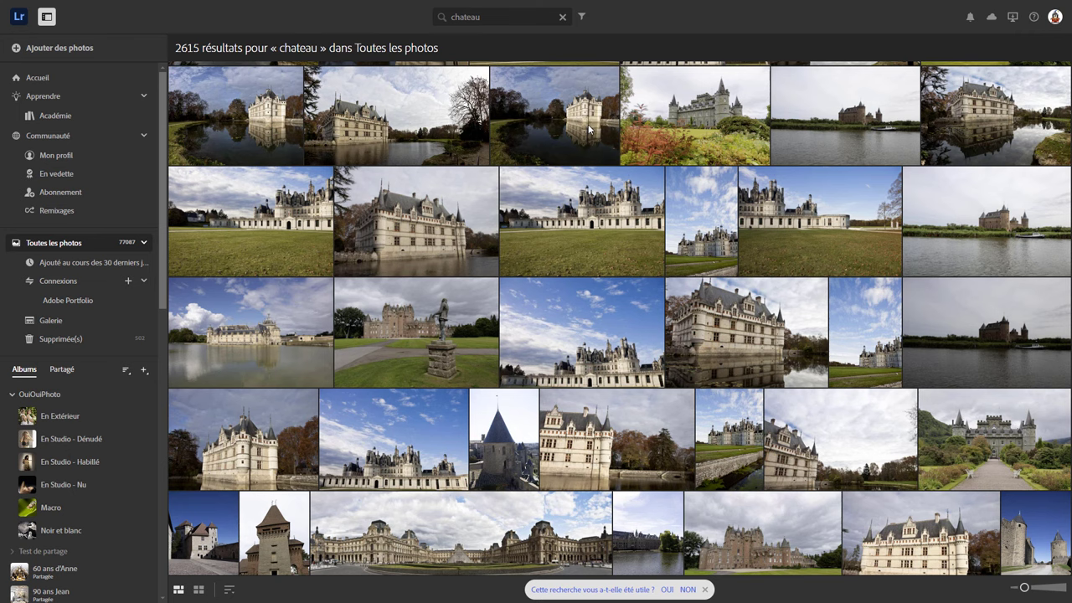
{"action": "scroll", "coordinate": [589, 130], "scroll_direction": "down", "scroll_amount": 1}
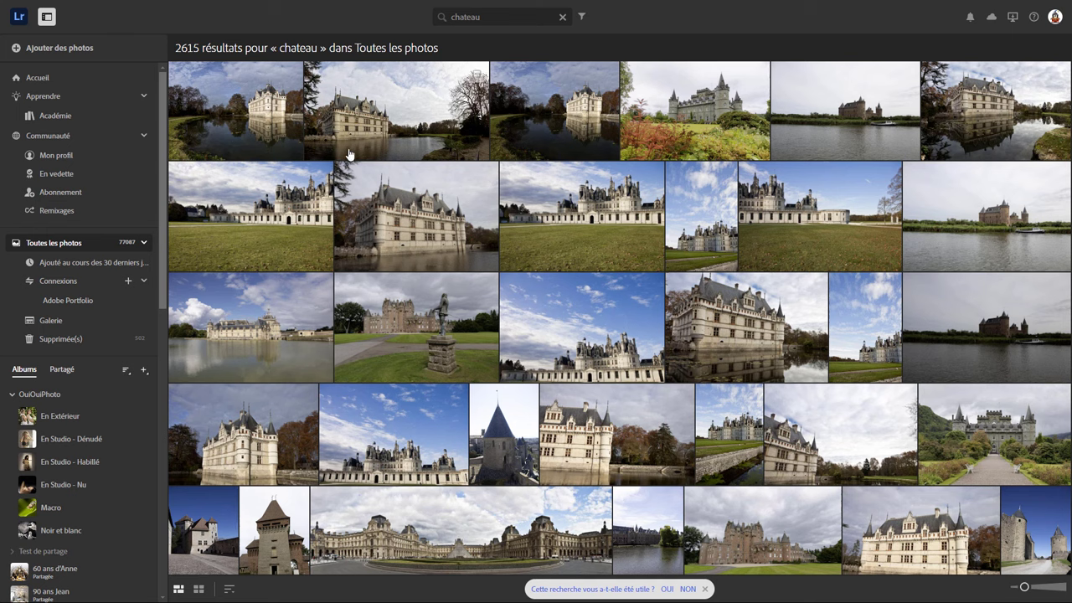
{"action": "mouse_move", "coordinate": [236, 111]}
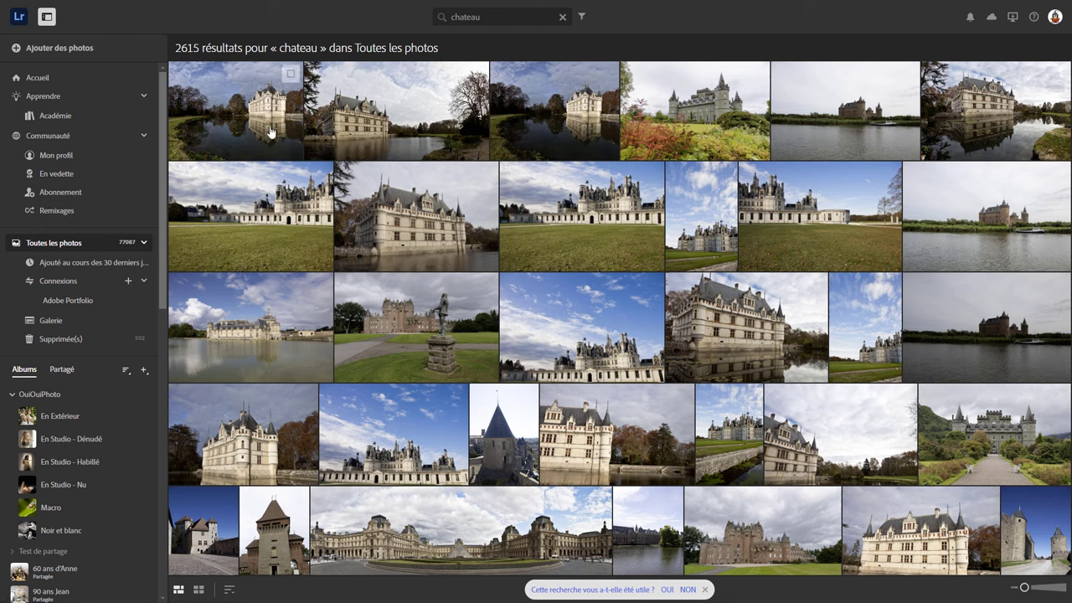
Step: Open the Azay-le-Rideau castle photo and select its file name ResultatCHA01.psd in the info panel
{"action": "double_click", "coordinate": [269, 132]}
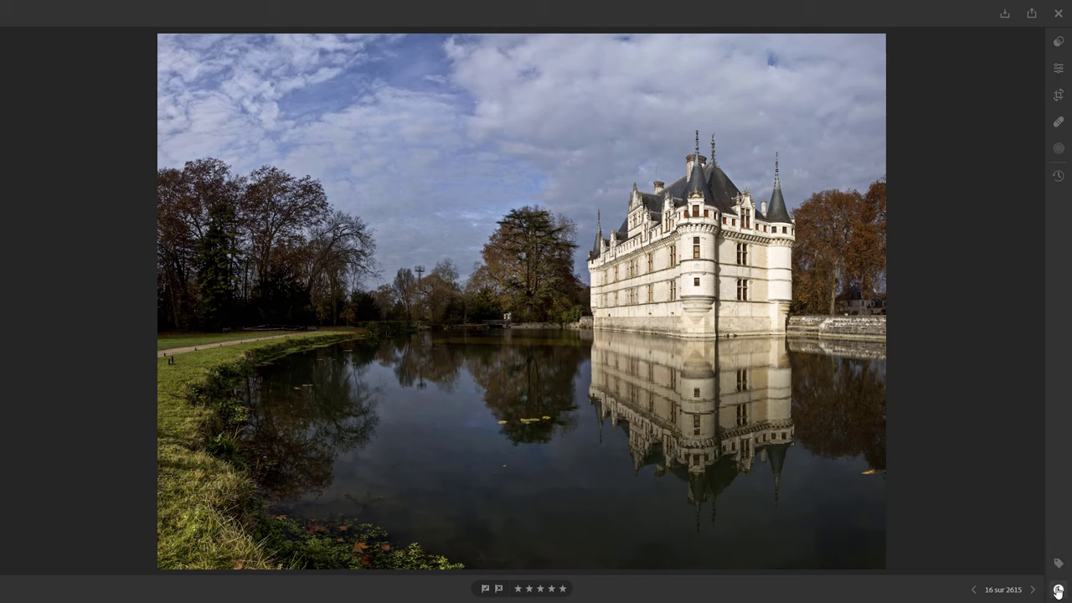
{"action": "left_click", "coordinate": [1058, 589]}
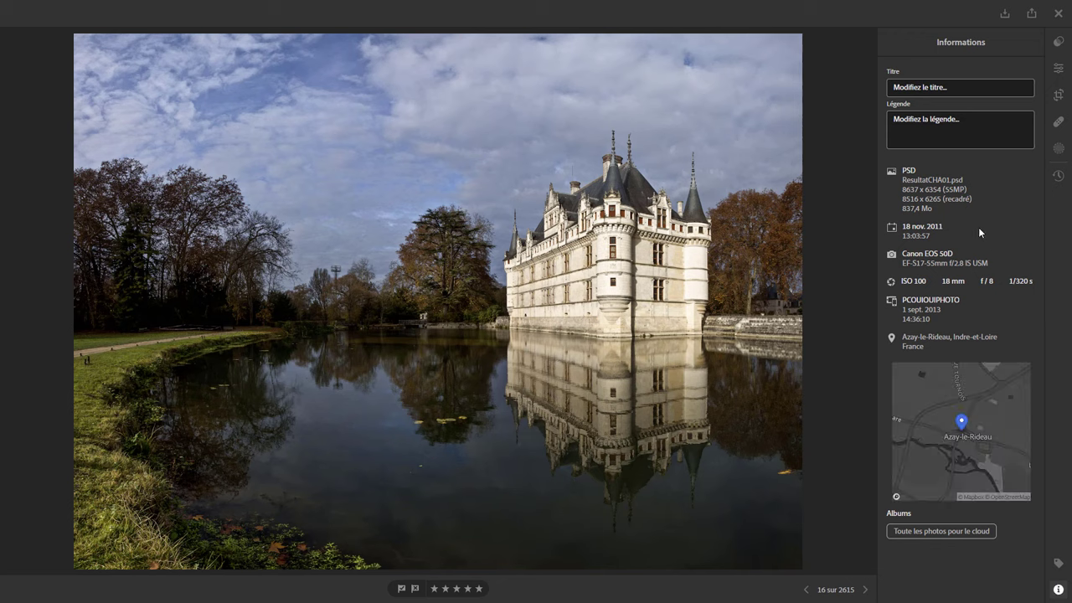
{"action": "left_click_drag", "start_coordinate": [902, 180], "coordinate": [964, 181]}
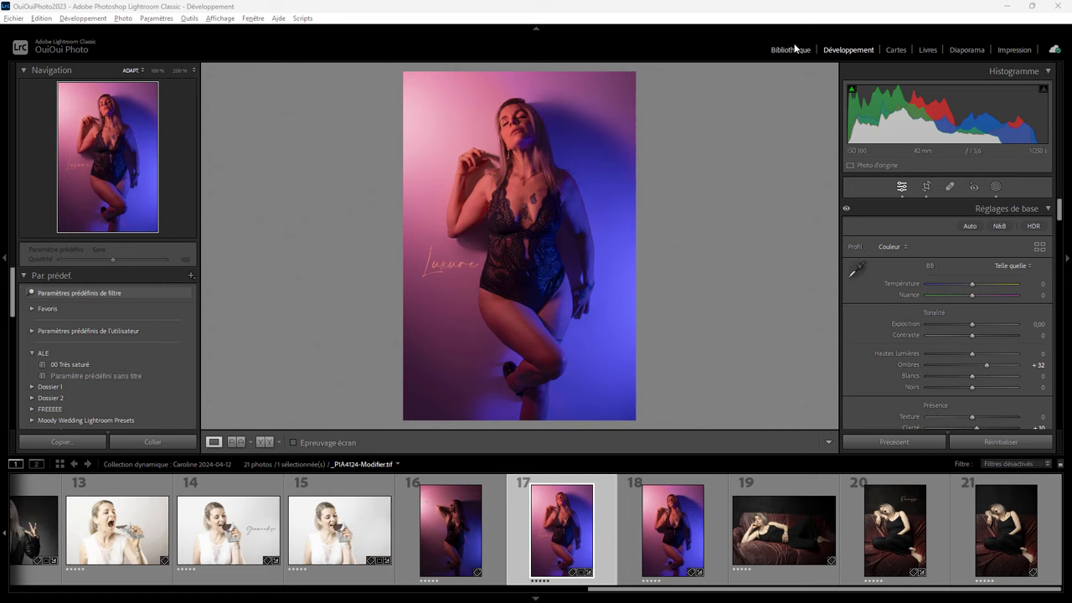
Step: In Bibliothèque, filter Toutes les photos by file name containing 'ResultatCHA01.psd'
{"action": "left_click", "coordinate": [789, 49]}
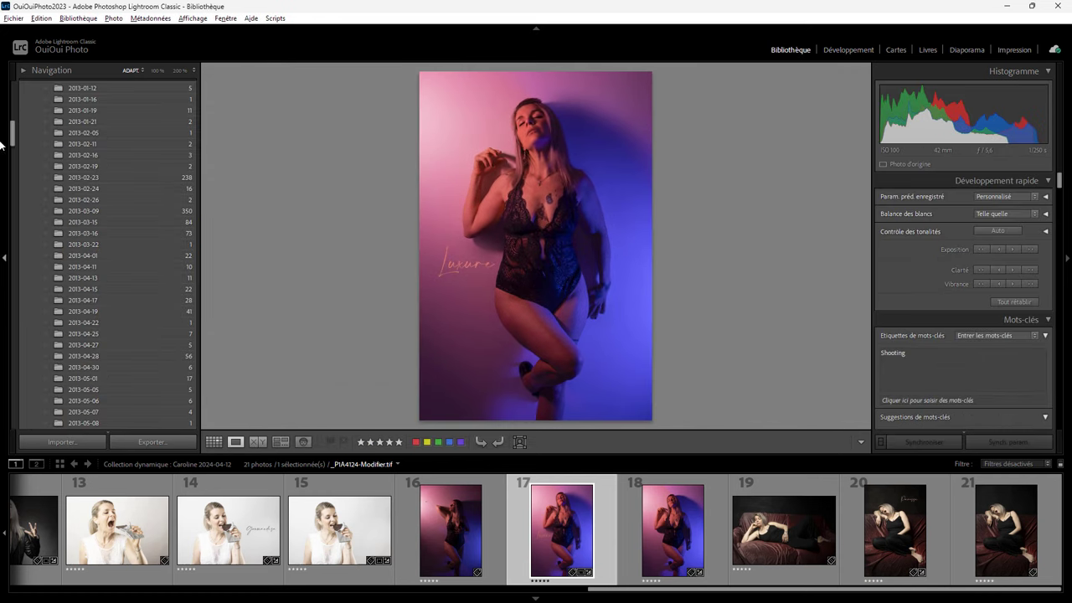
{"action": "left_click_drag", "start_coordinate": [12, 138], "coordinate": [11, 93]}
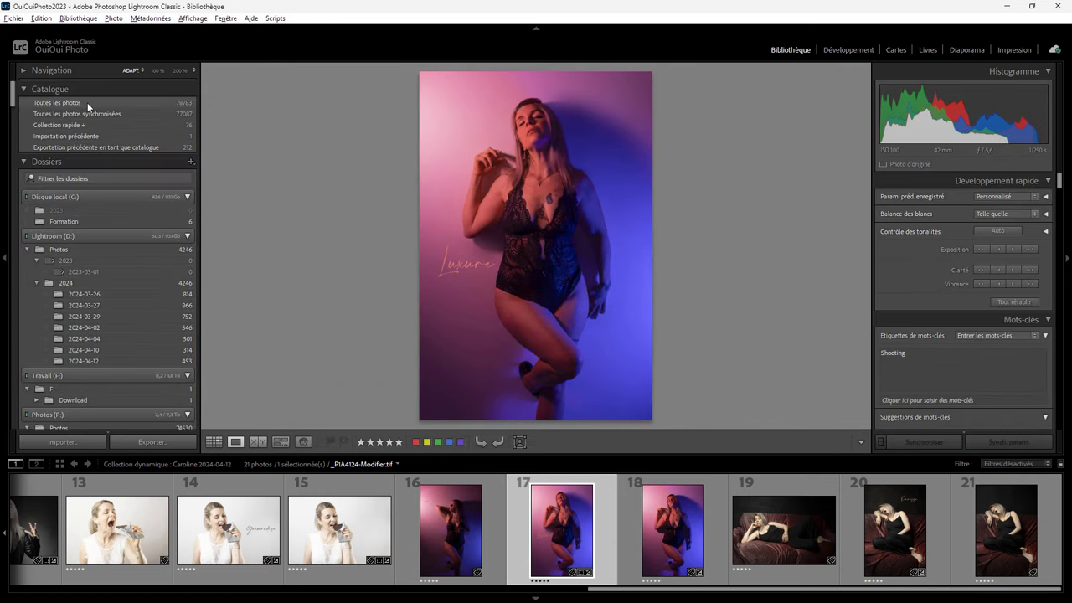
{"action": "left_click", "coordinate": [87, 102]}
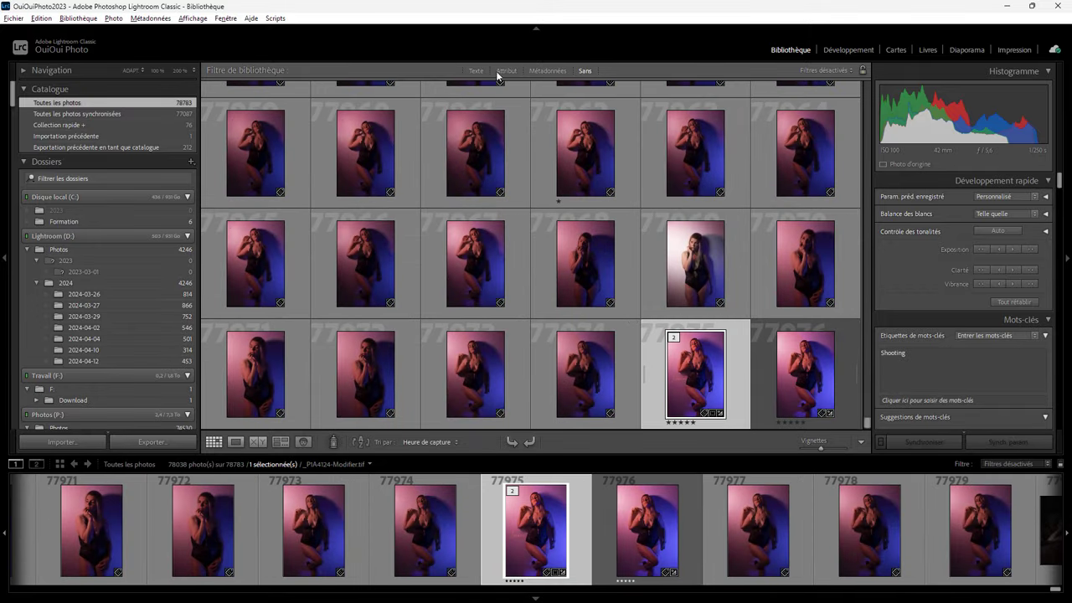
{"action": "left_click", "coordinate": [474, 72]}
{"action": "left_click", "coordinate": [608, 87]}
{"action": "left_click", "coordinate": [490, 118]}
{"action": "left_click", "coordinate": [667, 87]}
{"action": "left_click", "coordinate": [664, 100]}
{"action": "left_click", "coordinate": [765, 87]}
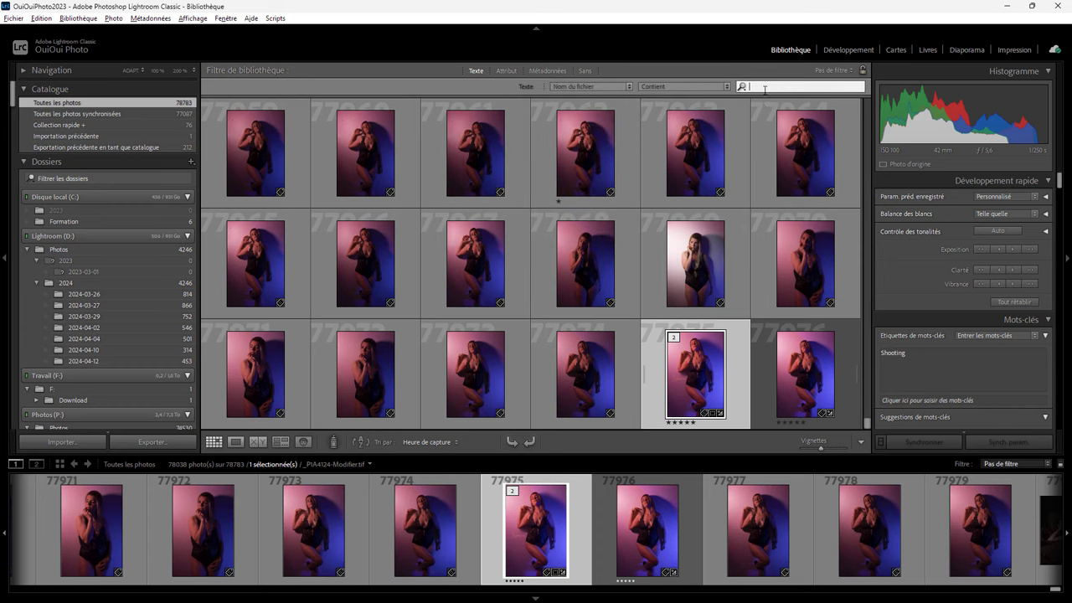
{"action": "type", "text": "ResultatCHA01.psd"}
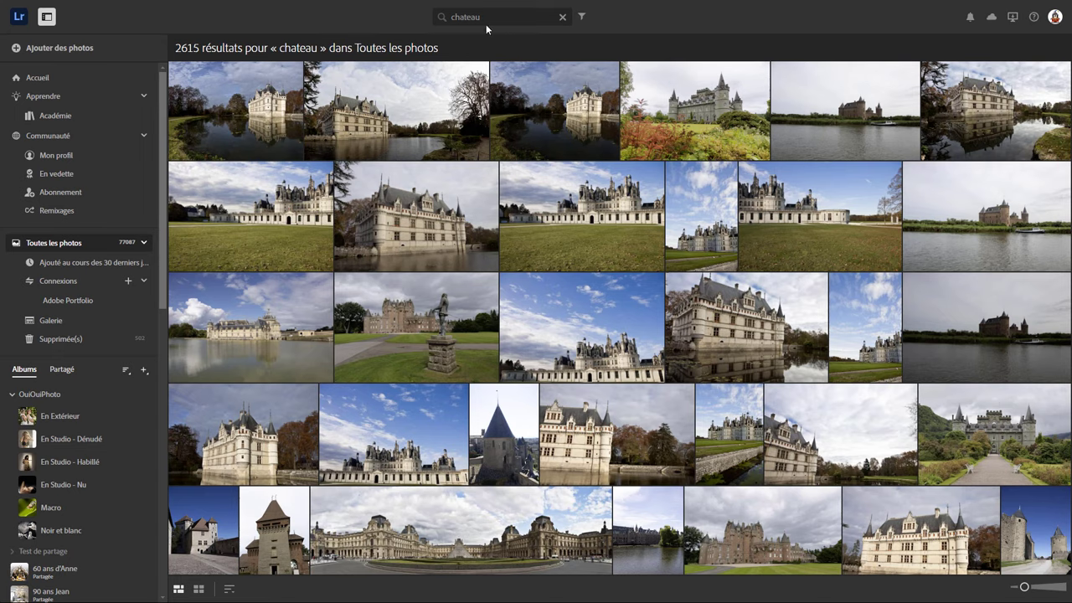
Step: Replace the search with 'couché de soleil' and scroll through the 1191 sunset photos
{"action": "key", "text": "ctrl+a"}
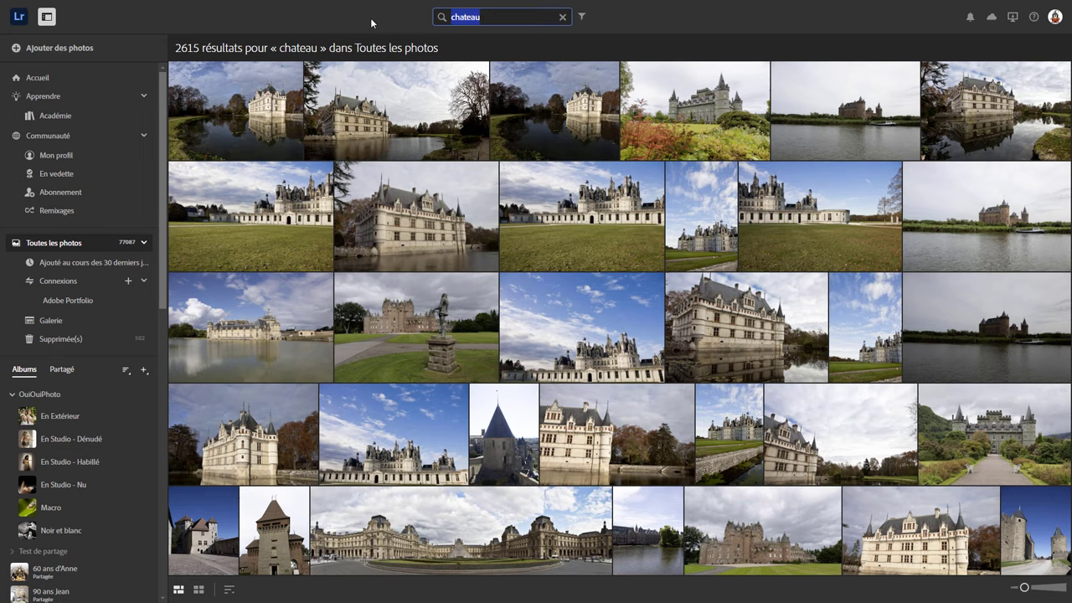
{"action": "type", "text": "coiuché"}
{"action": "key", "text": "BackSpace"}
{"action": "key", "text": "BackSpace"}
{"action": "key", "text": "BackSpace"}
{"action": "key", "text": "BackSpace"}
{"action": "key", "text": "BackSpace"}
{"action": "type", "text": "uché"}
{"action": "key", "text": "BackSpace"}
{"action": "key", "text": "BackSpace"}
{"action": "type", "text": "hé de soleil"}
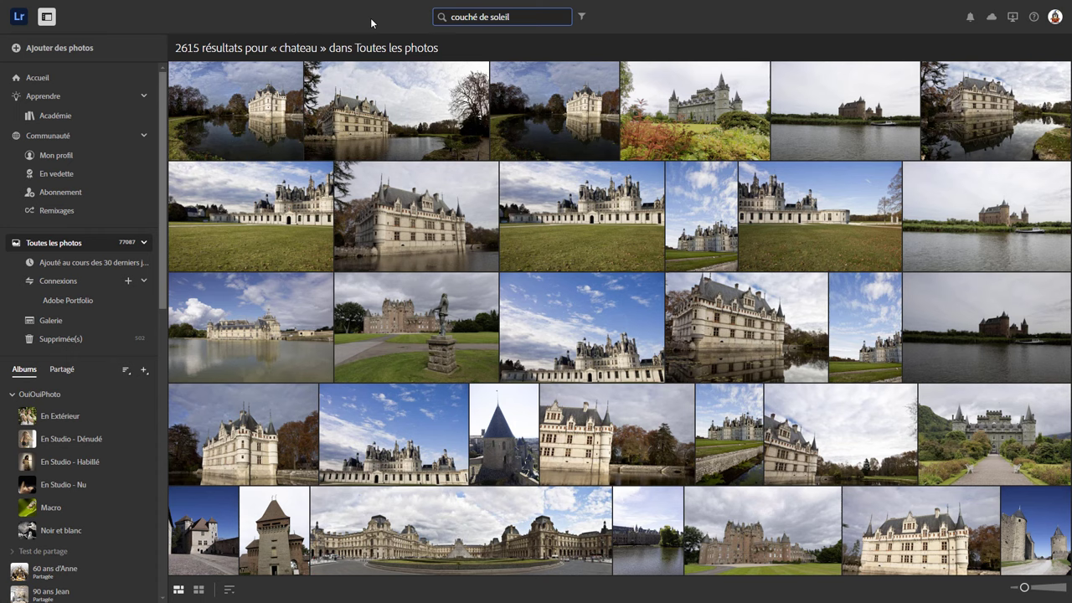
{"action": "key", "text": "Return"}
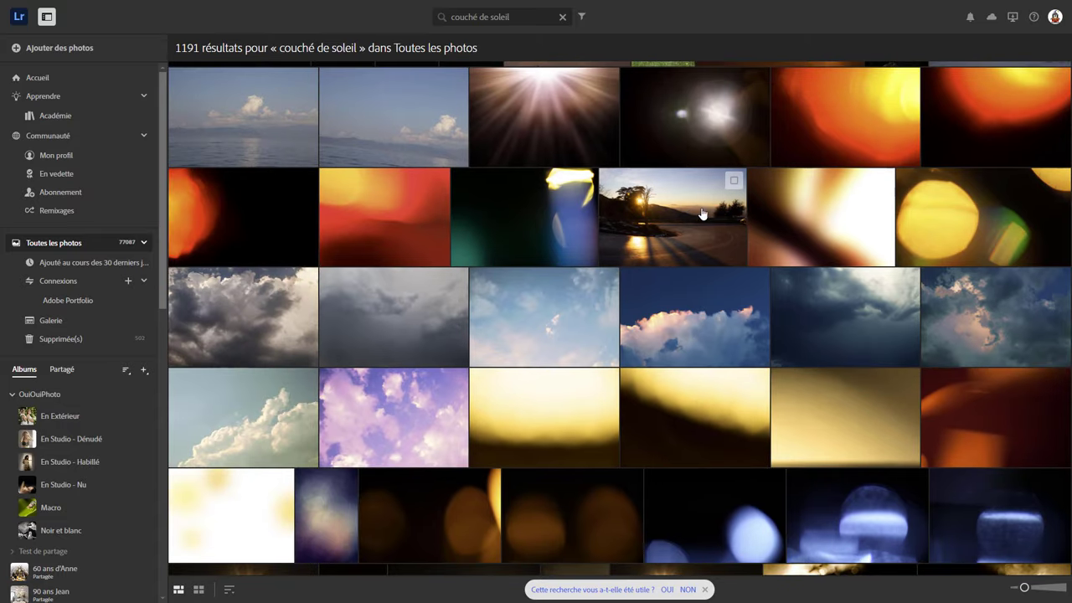
{"action": "scroll", "coordinate": [636, 219], "scroll_direction": "down", "scroll_amount": 3}
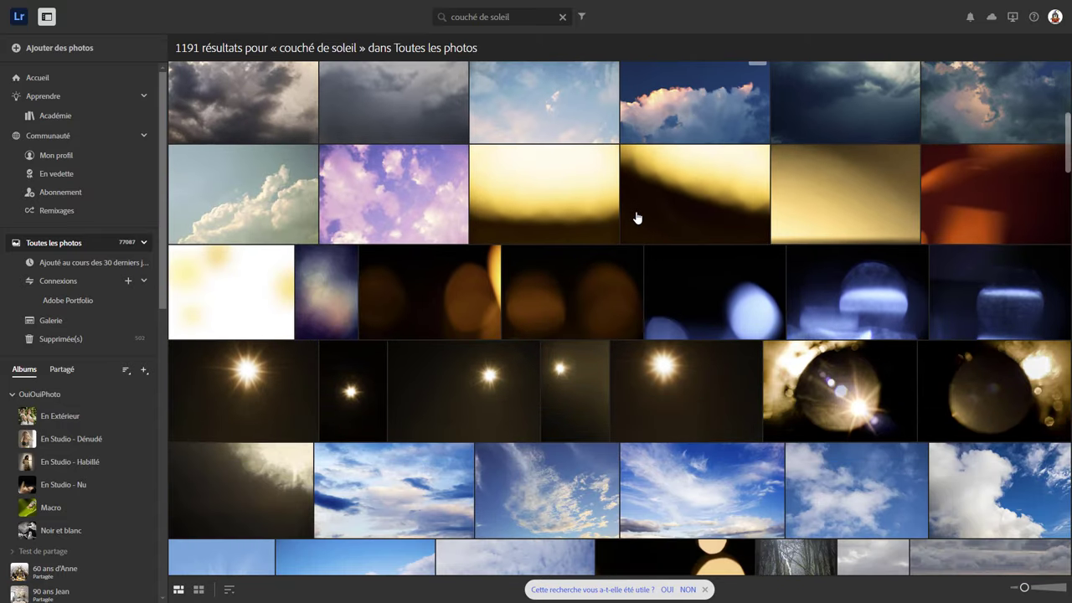
{"action": "scroll", "coordinate": [636, 218], "scroll_direction": "down", "scroll_amount": 2}
{"action": "scroll", "coordinate": [637, 218], "scroll_direction": "down", "scroll_amount": 2}
{"action": "scroll", "coordinate": [636, 218], "scroll_direction": "down", "scroll_amount": 2}
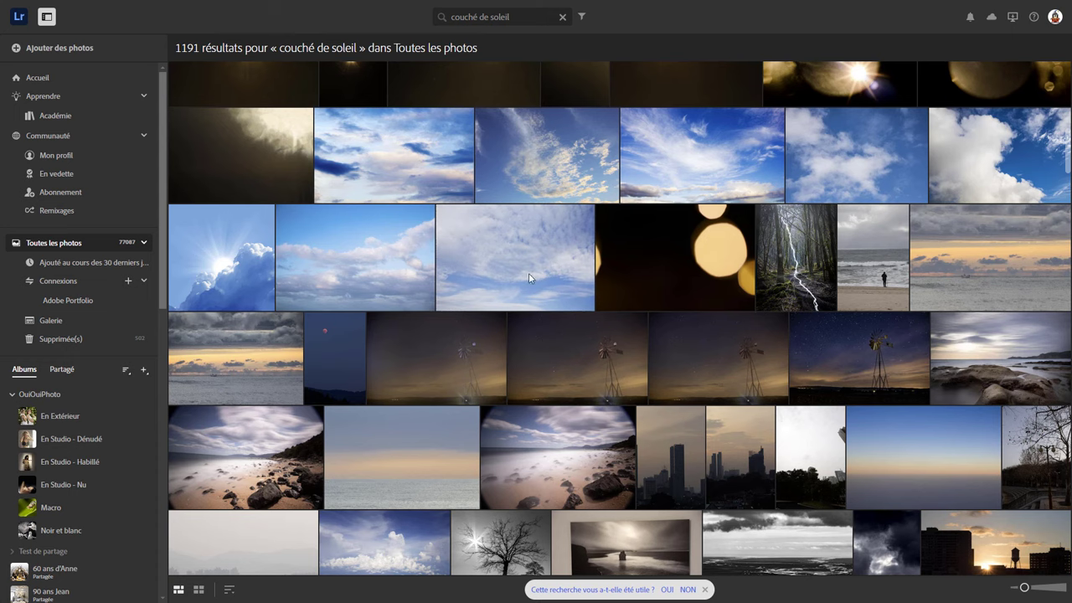
{"action": "scroll", "coordinate": [536, 275], "scroll_direction": "down", "scroll_amount": 2}
{"action": "mouse_move", "coordinate": [718, 247]}
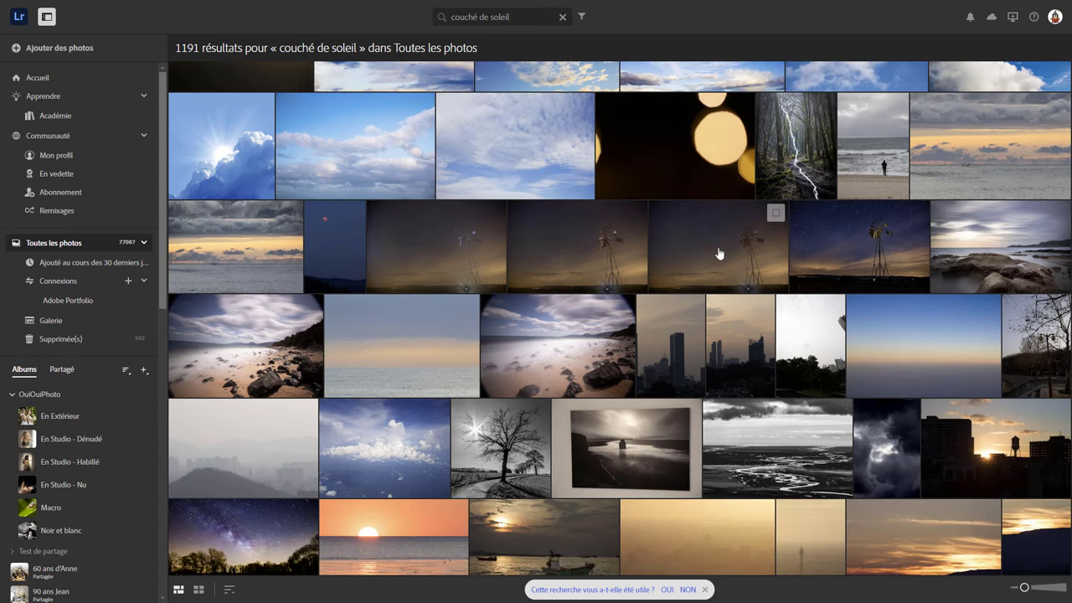
{"action": "scroll", "coordinate": [702, 266], "scroll_direction": "down", "scroll_amount": 2}
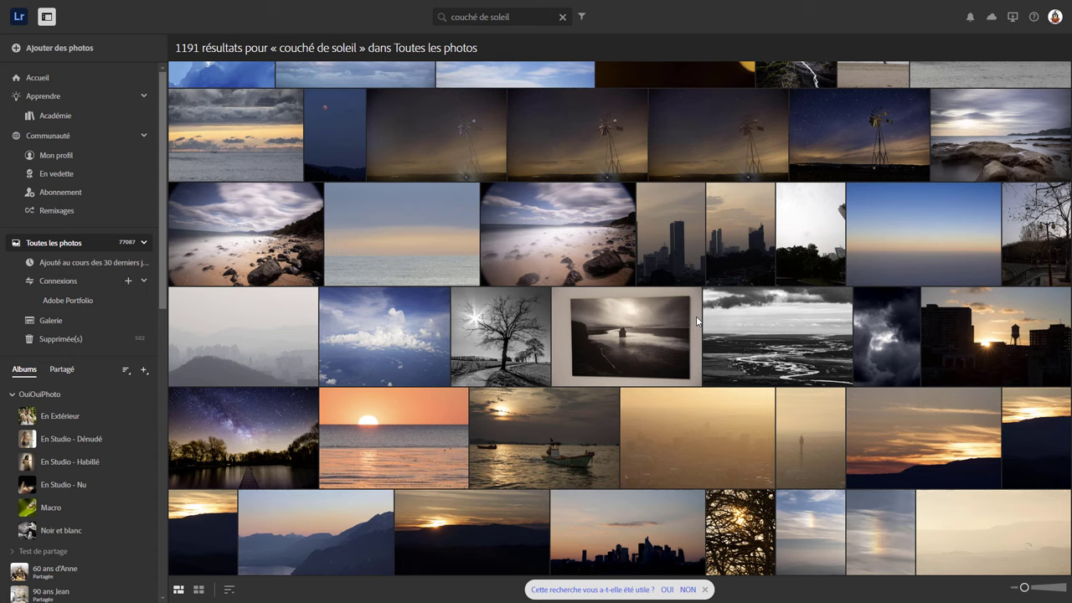
{"action": "scroll", "coordinate": [751, 312], "scroll_direction": "down", "scroll_amount": 3}
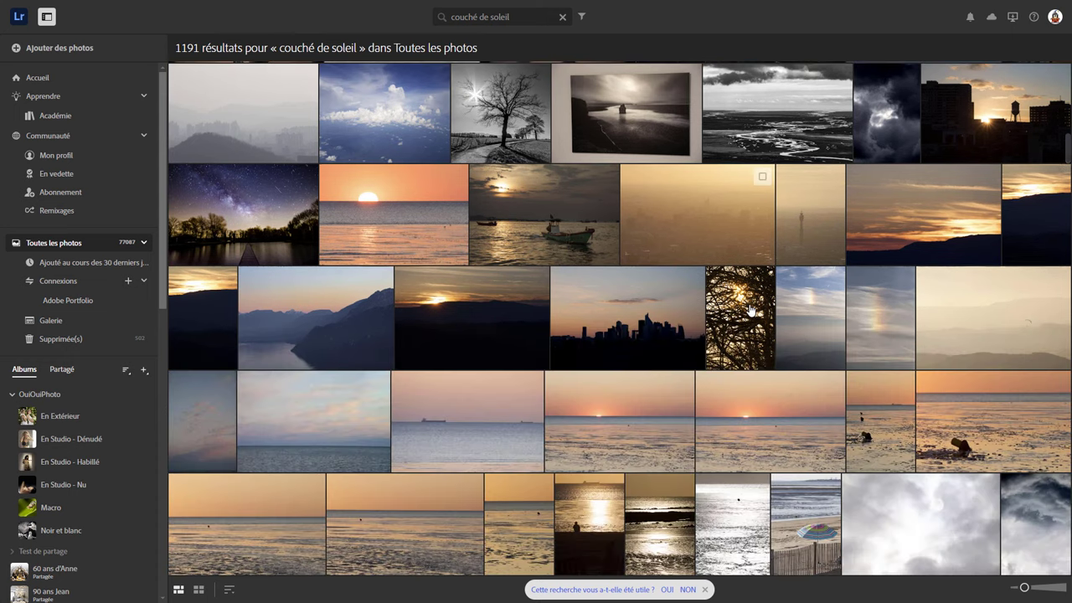